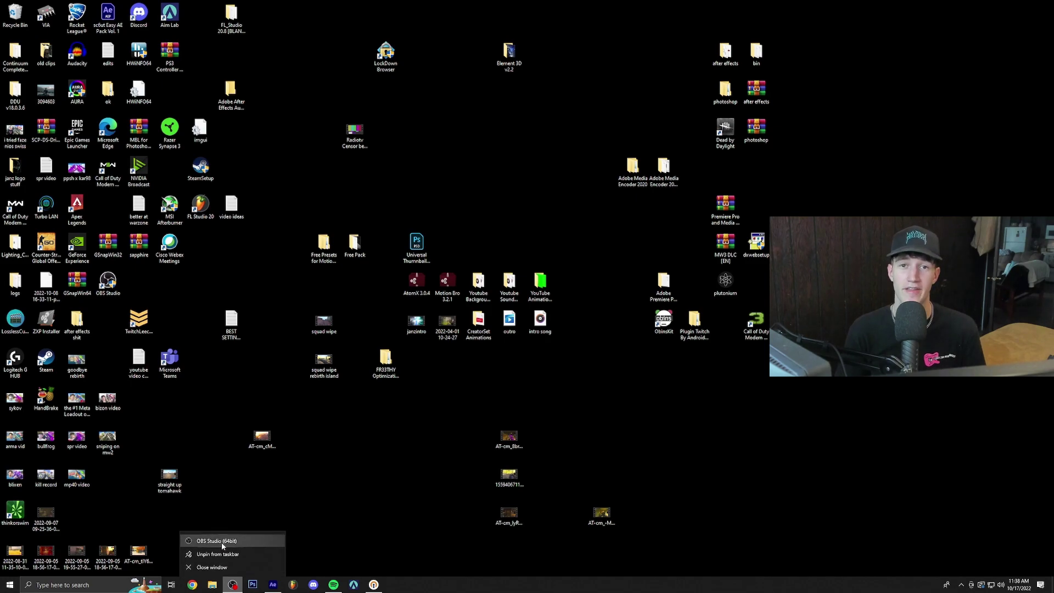
Set the OBS Studio shortcut's compatibility option to always run as administrator.
right_click(221, 541)
left_click(250, 533)
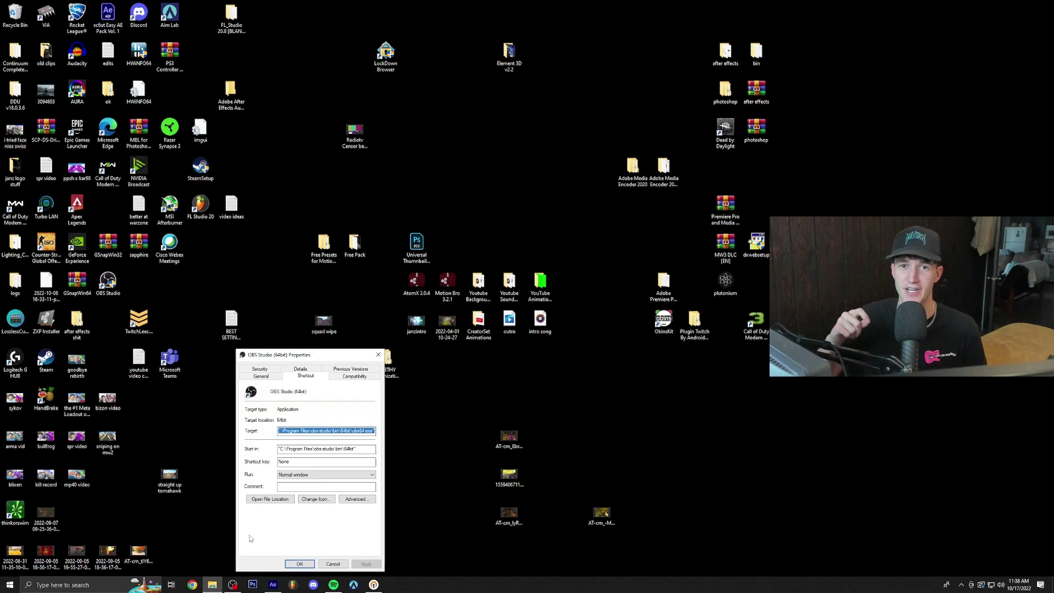
left_click(338, 377)
left_click(252, 507)
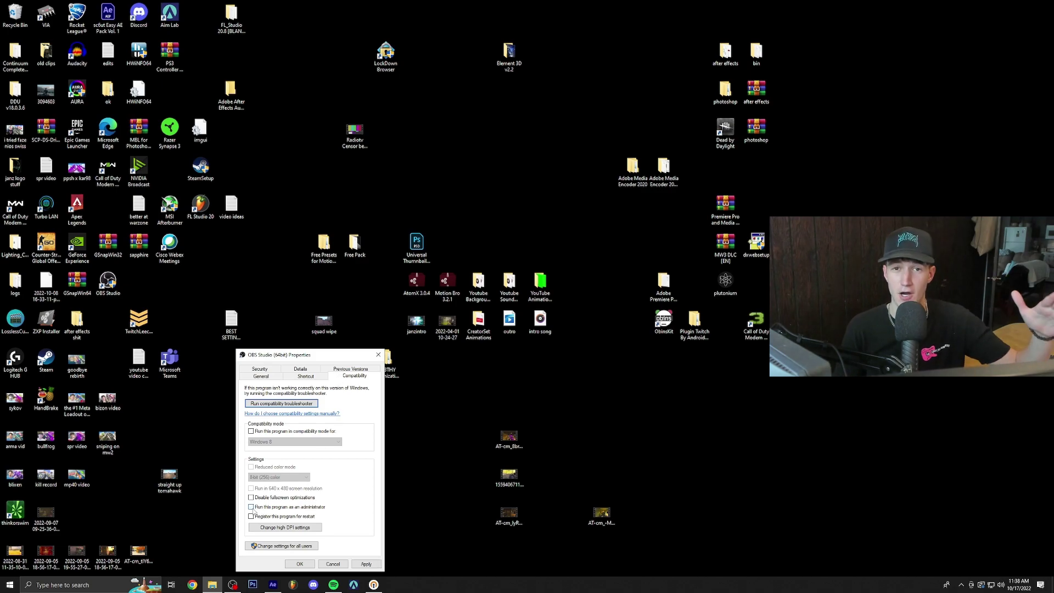
left_click(252, 507)
left_click(365, 563)
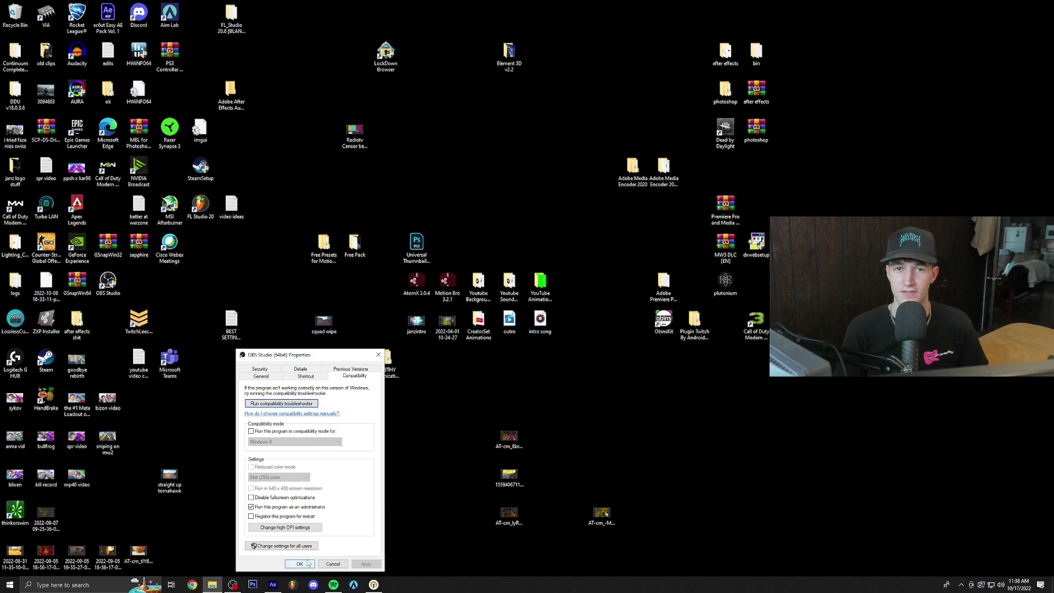
left_click(299, 563)
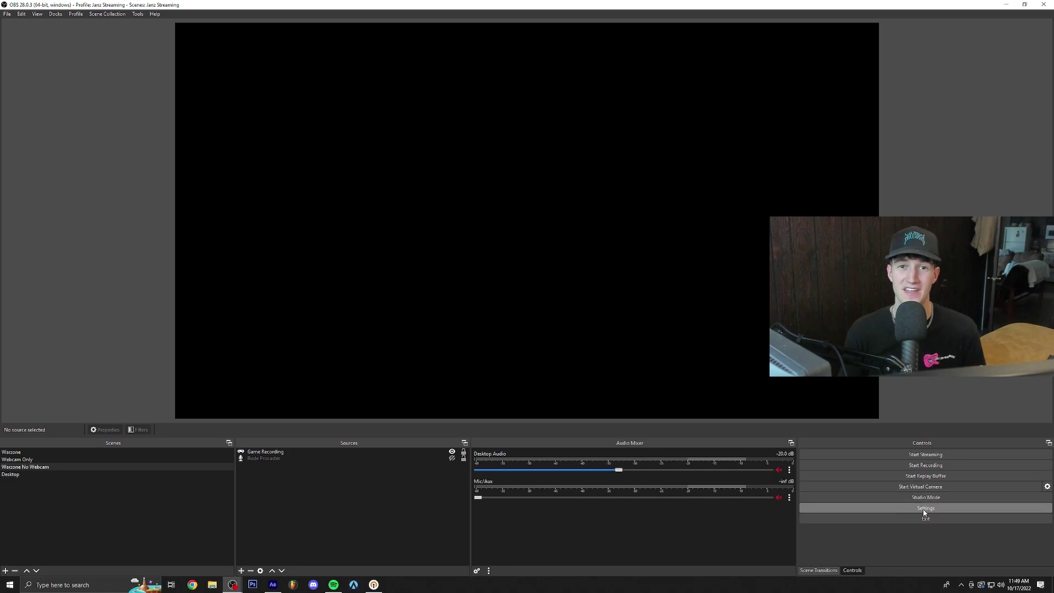
Open OBS Settings and scroll through the General page.
left_click(923, 511)
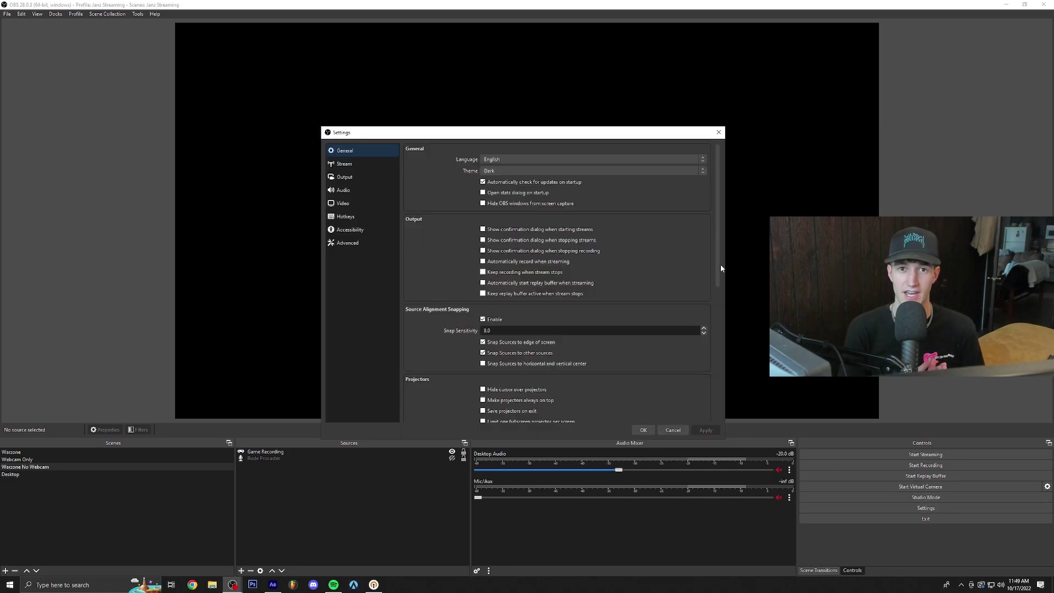
left_click_drag(716, 212, 701, 343)
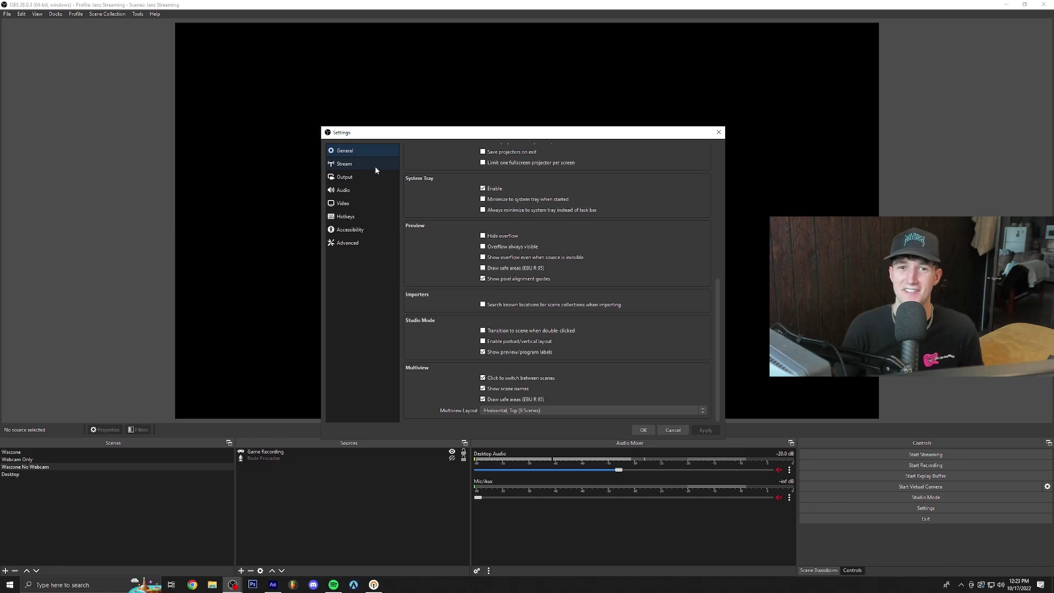
left_click(375, 166)
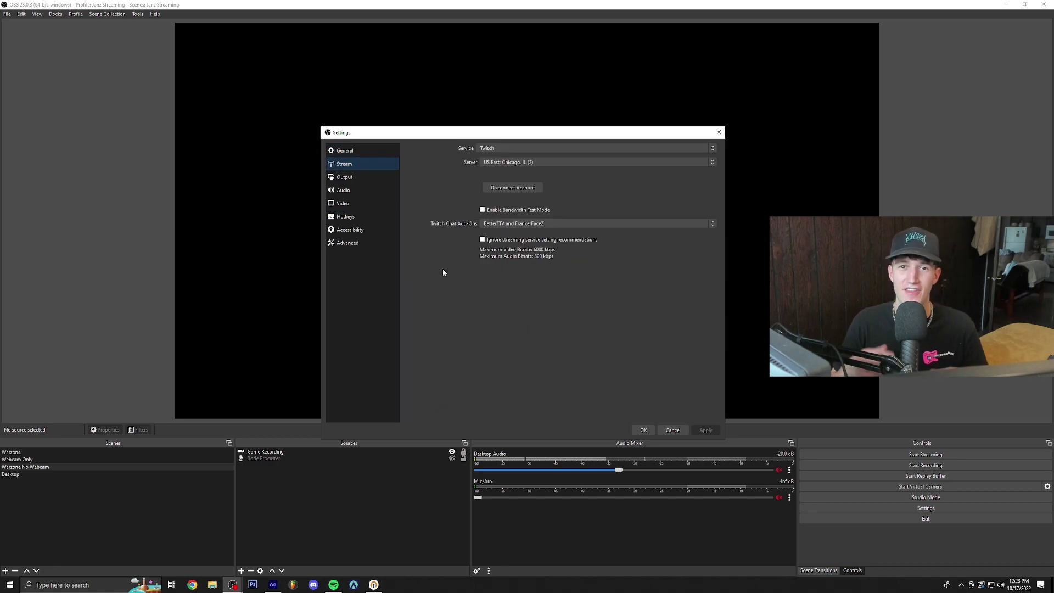
left_click(564, 161)
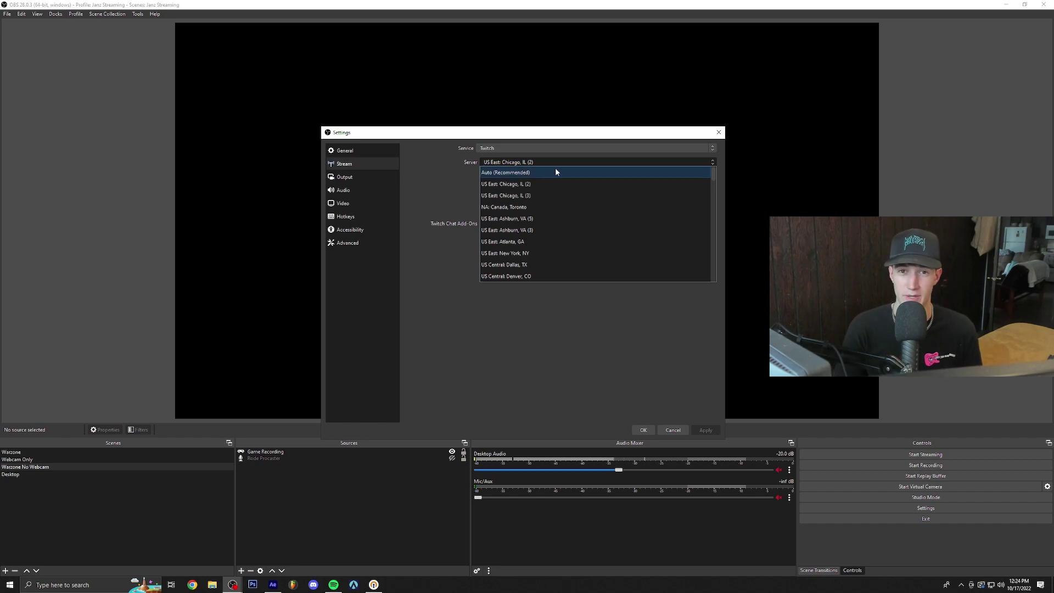
left_click(557, 165)
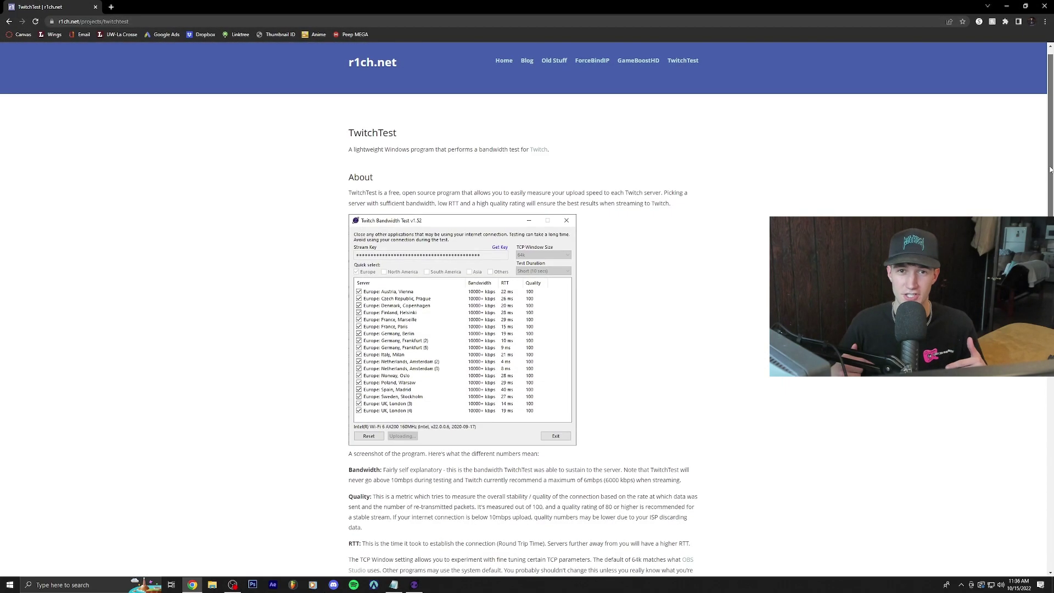
scroll(1047, 196, "down", 3)
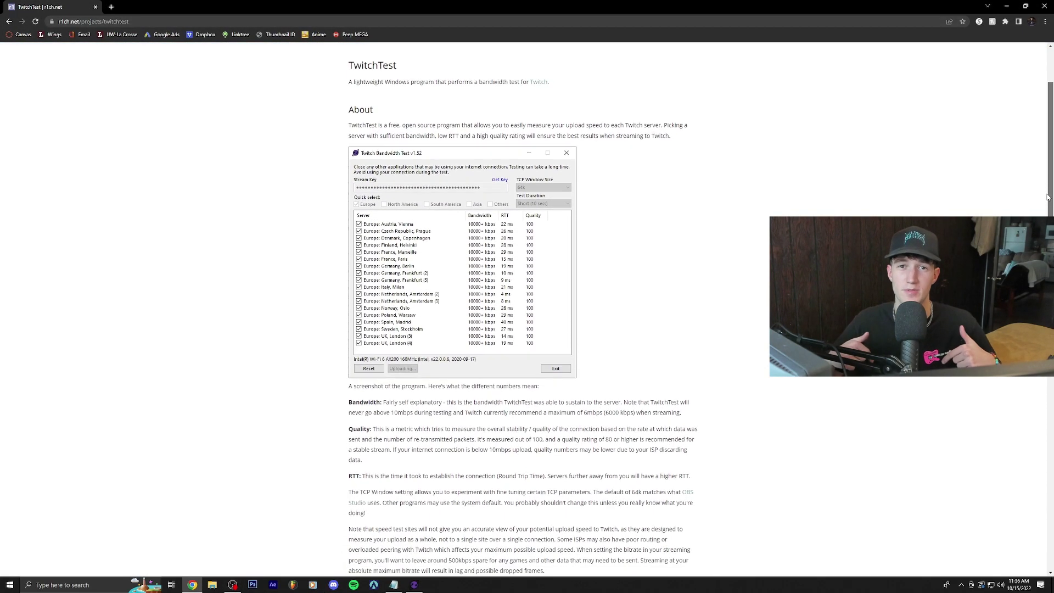
Download twitchtest-1.52.zip from the TwitchTest page.
scroll(494, 357, "down", 6)
left_click(406, 381)
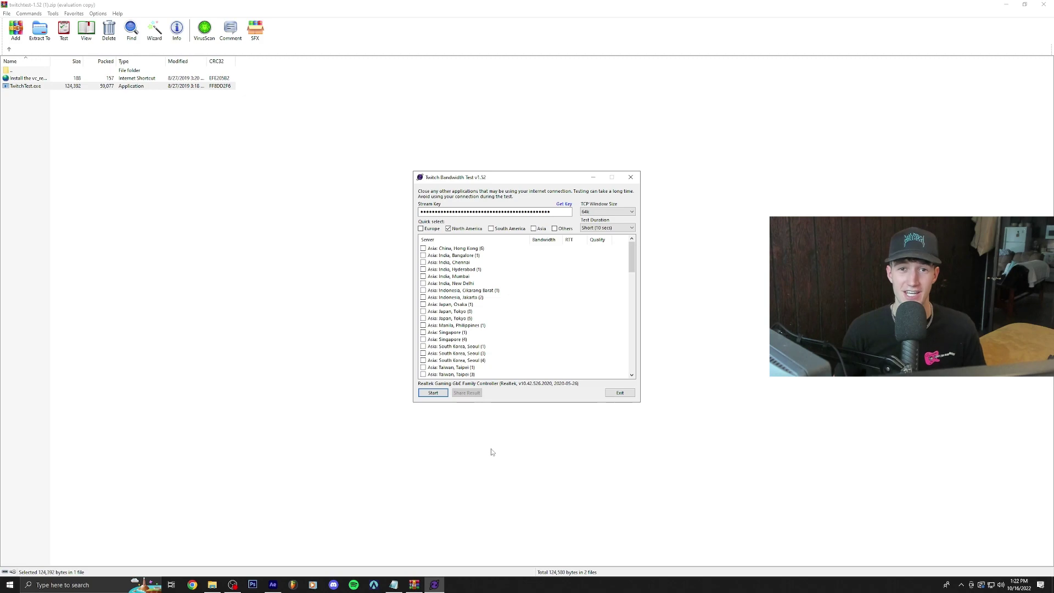
Run the TwitchTest bandwidth test on the North America servers and return to OBS.
left_click(442, 393)
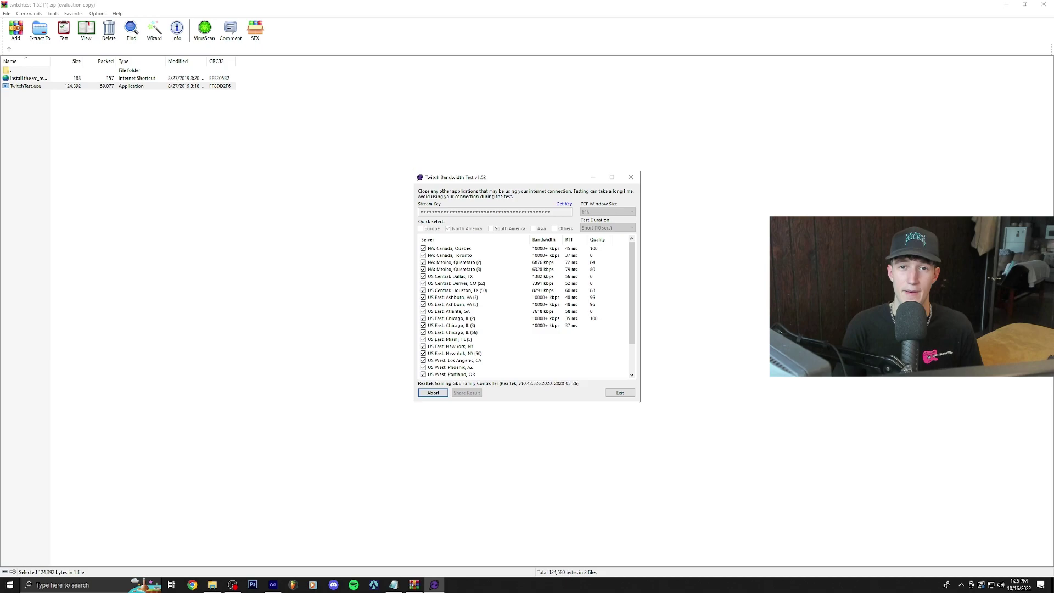
key("alt+Tab")
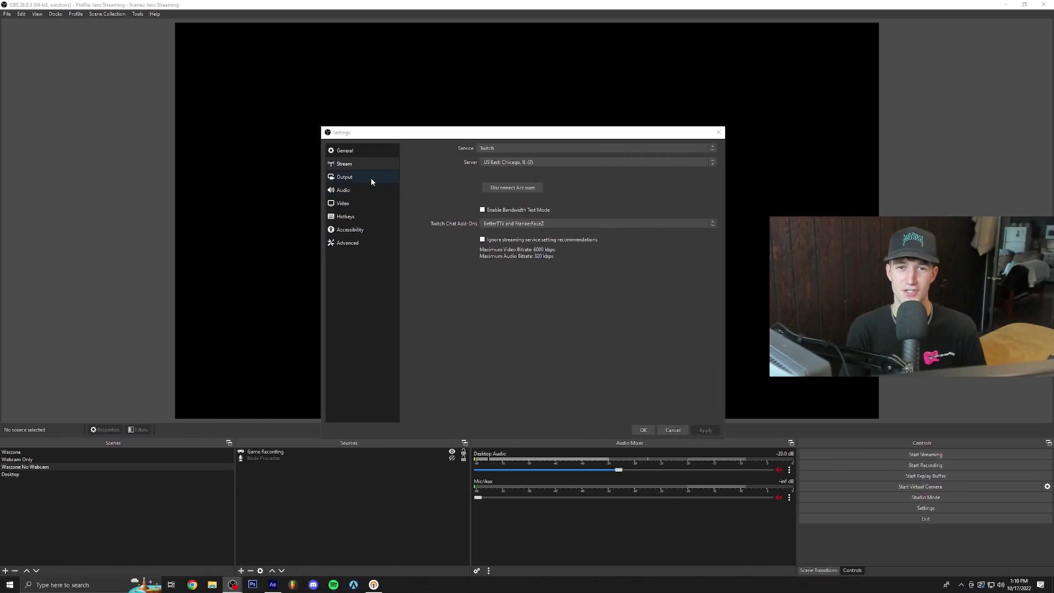
Switch Output to Advanced mode with the NVIDIA NVENC H.264 encoder and rescaling off.
left_click(371, 181)
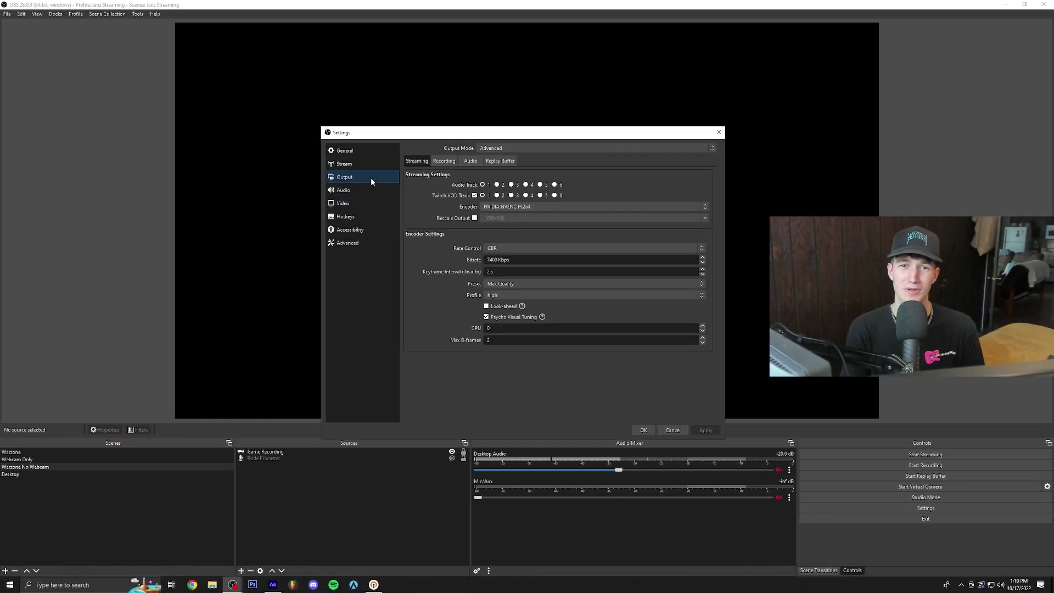
left_click(527, 147)
left_click(528, 170)
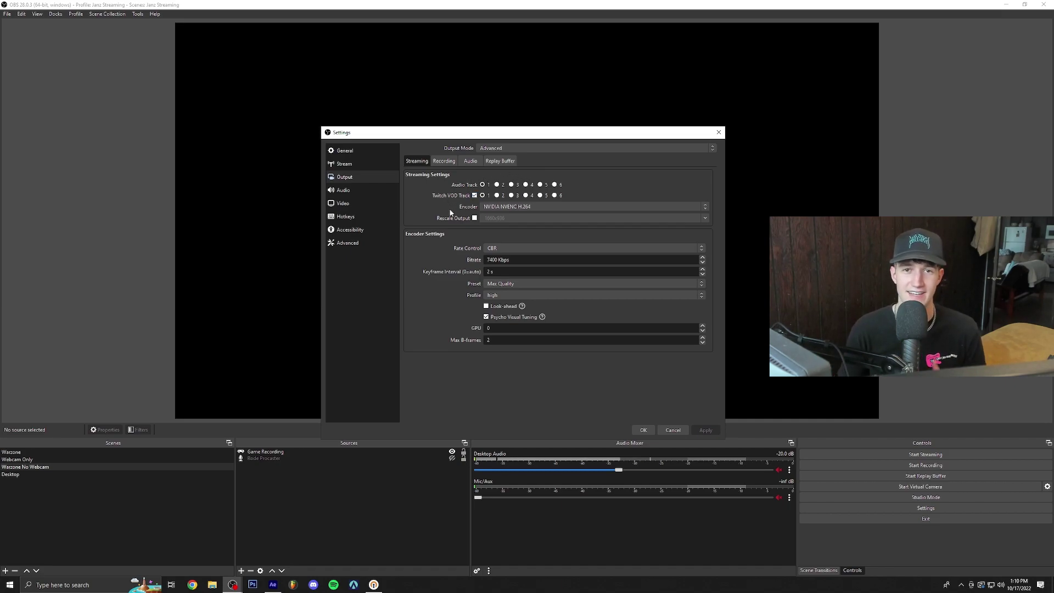
left_click(526, 207)
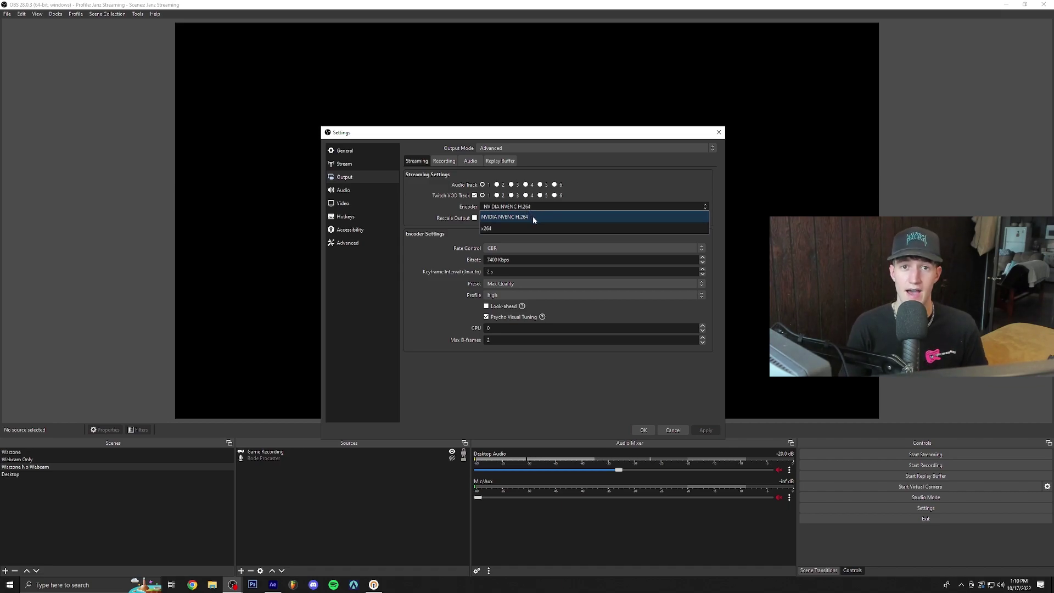
left_click(532, 217)
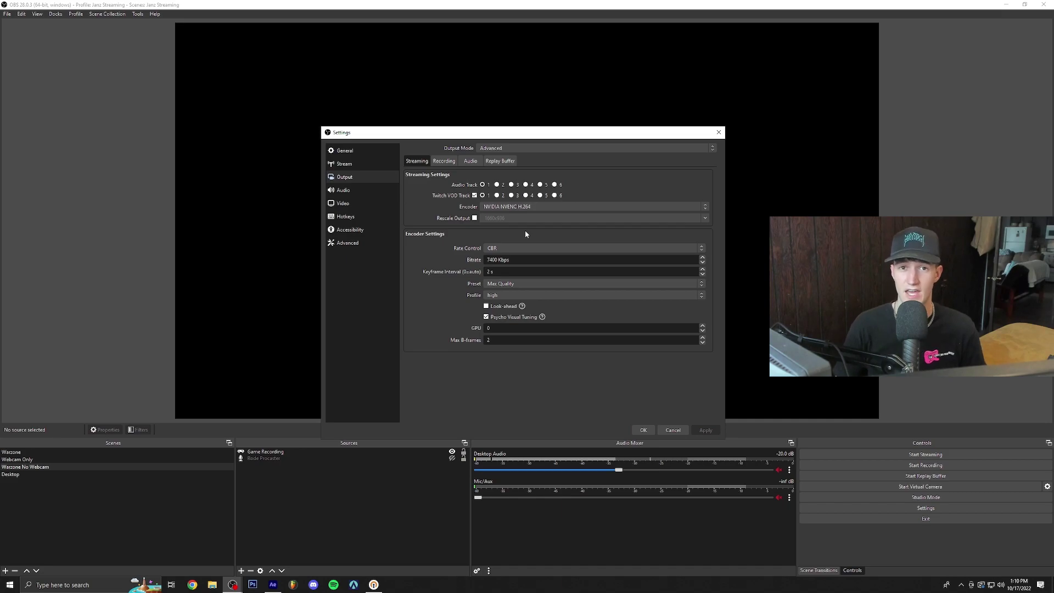
left_click(474, 219)
left_click(475, 219)
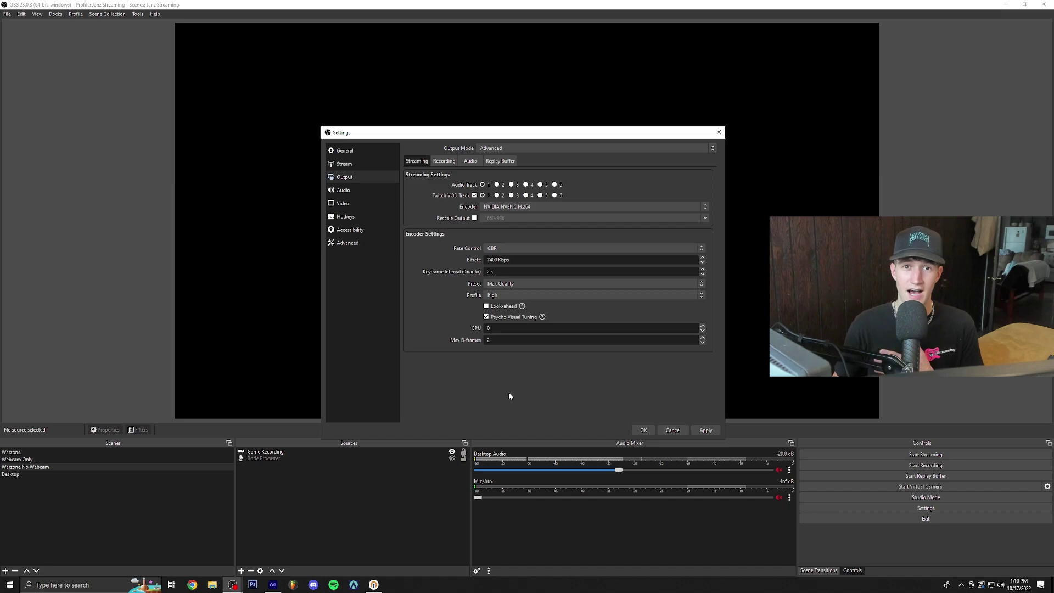
left_click(557, 249)
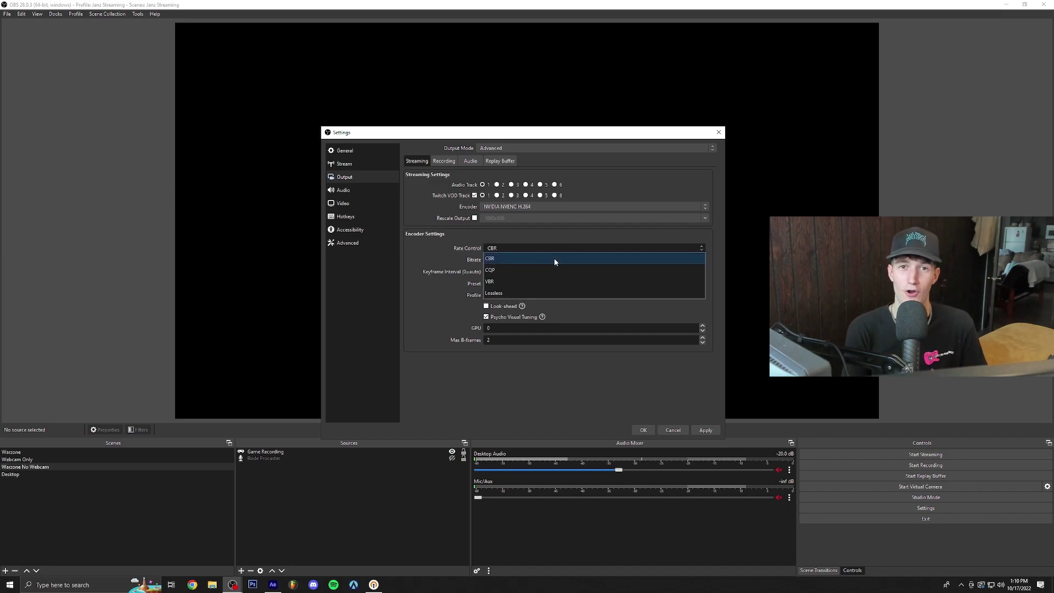
left_click(554, 259)
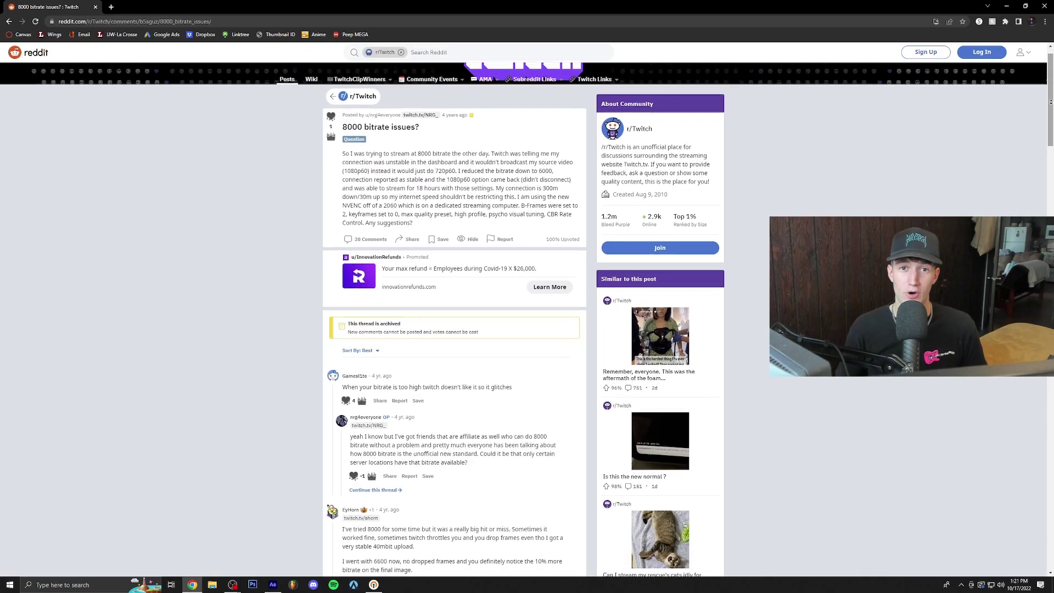
Scroll through the Reddit '8000 bitrate issues?' thread.
scroll(1050, 101, "down", 4)
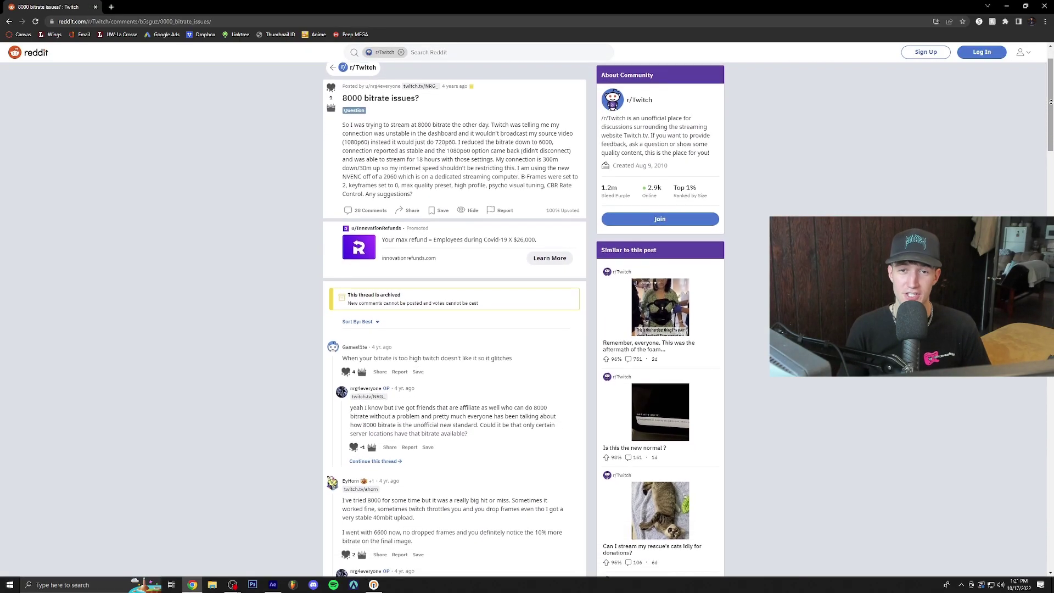
scroll(1049, 102, "down", 2)
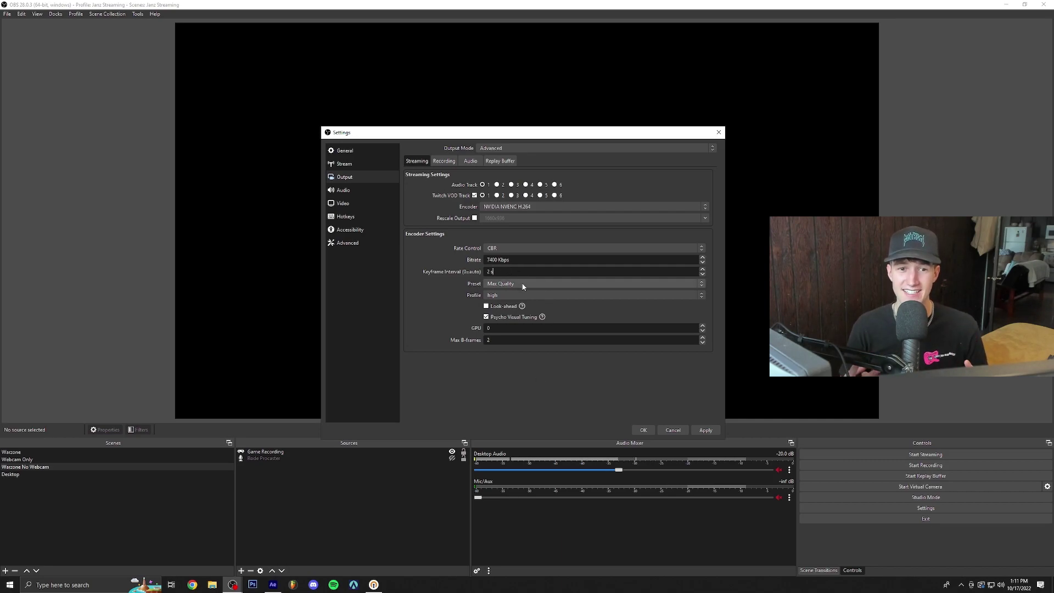
Keep the streaming encoder at the Max Quality preset and high profile, then view Recording settings.
left_click(522, 284)
left_click(519, 294)
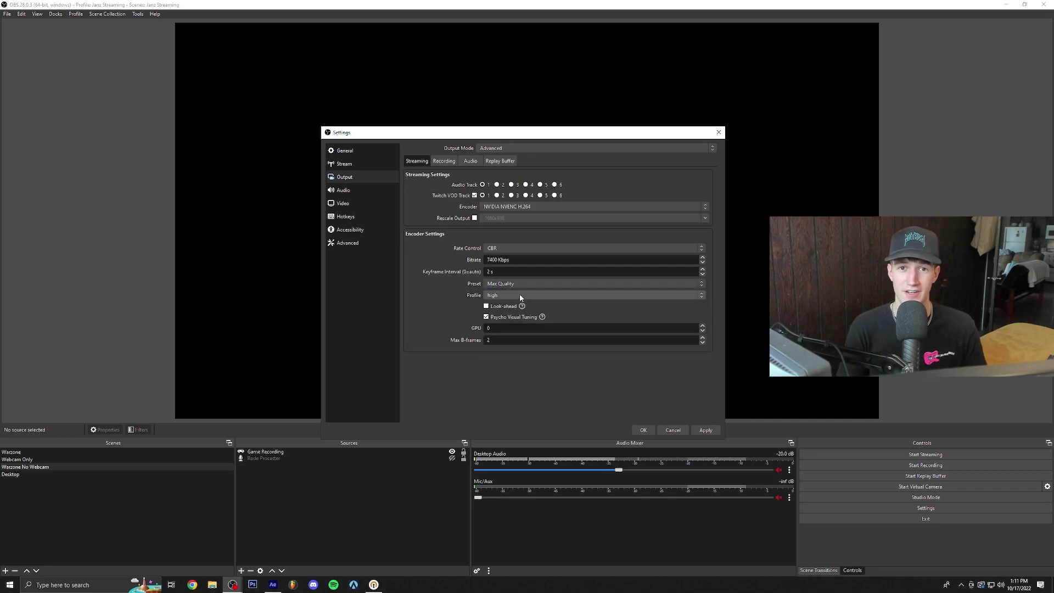
left_click(519, 295)
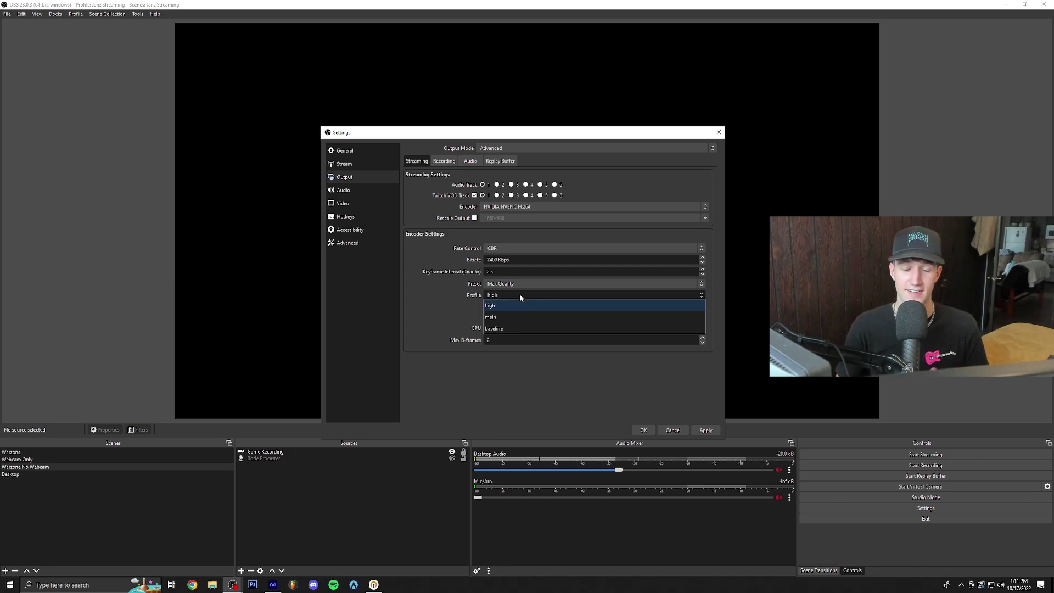
left_click(518, 306)
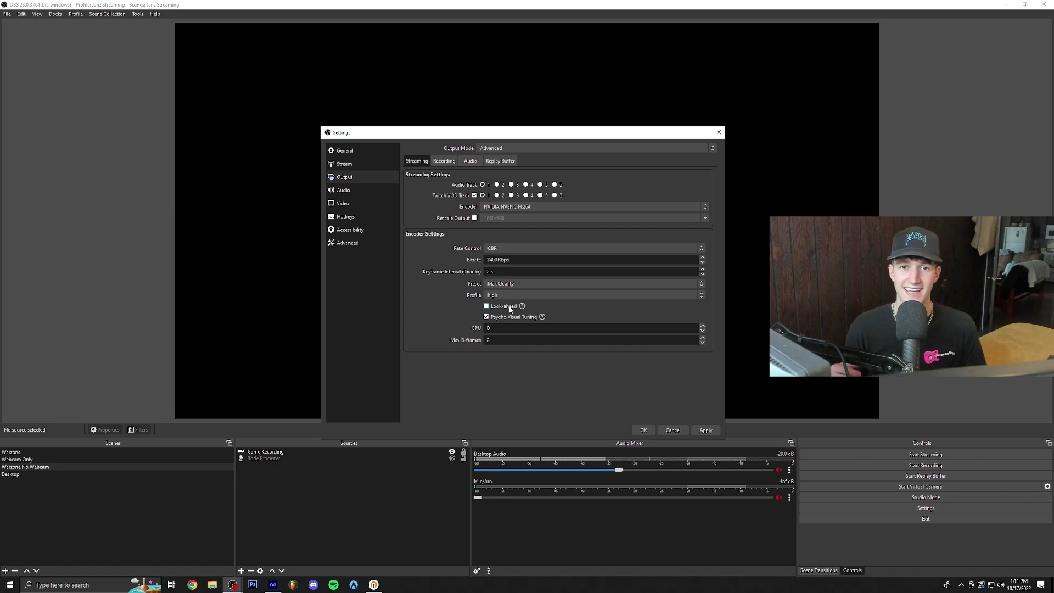
mouse_move(535, 318)
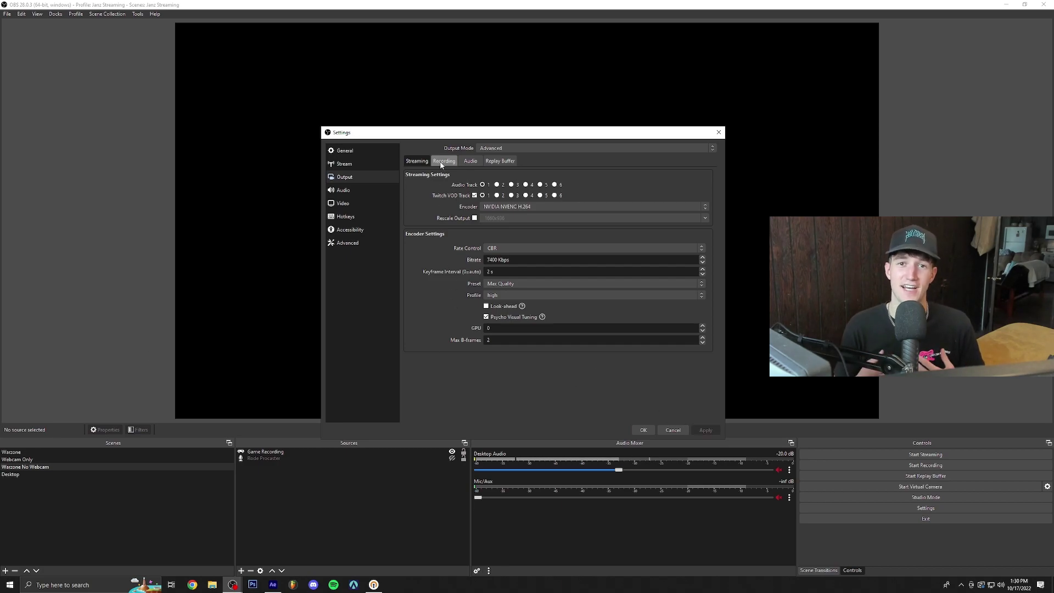
left_click(442, 161)
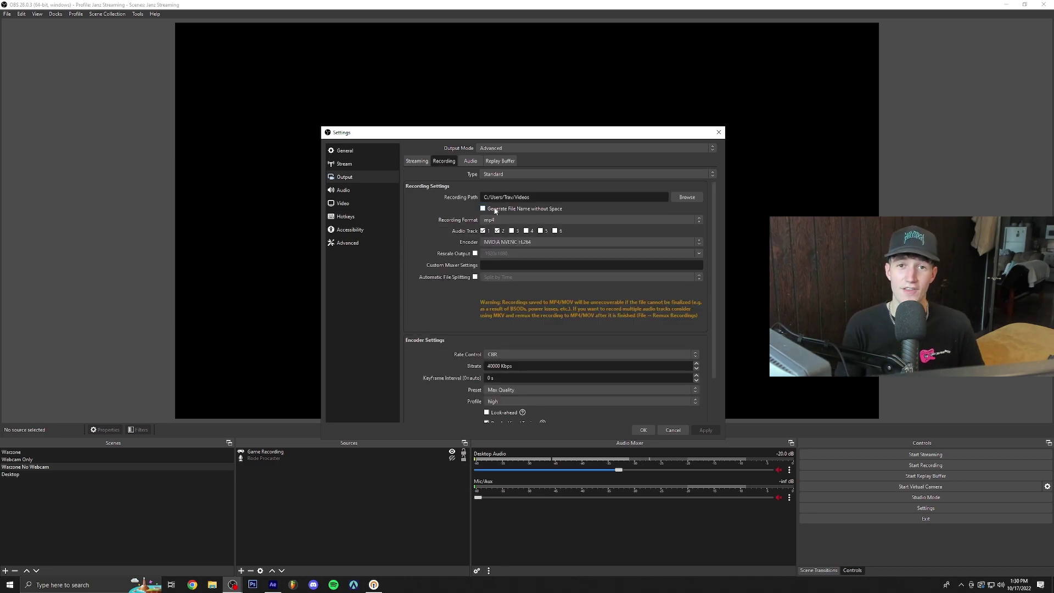
Save recordings to the Videos folder using NVIDIA NVENC H.264 with the Max Quality preset.
left_click(681, 197)
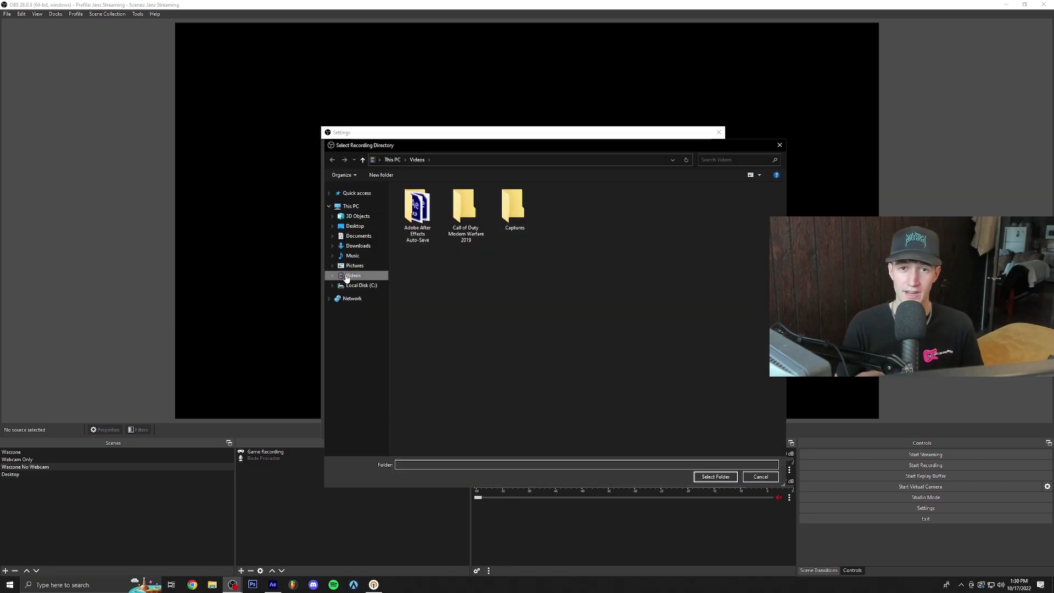
left_click(715, 477)
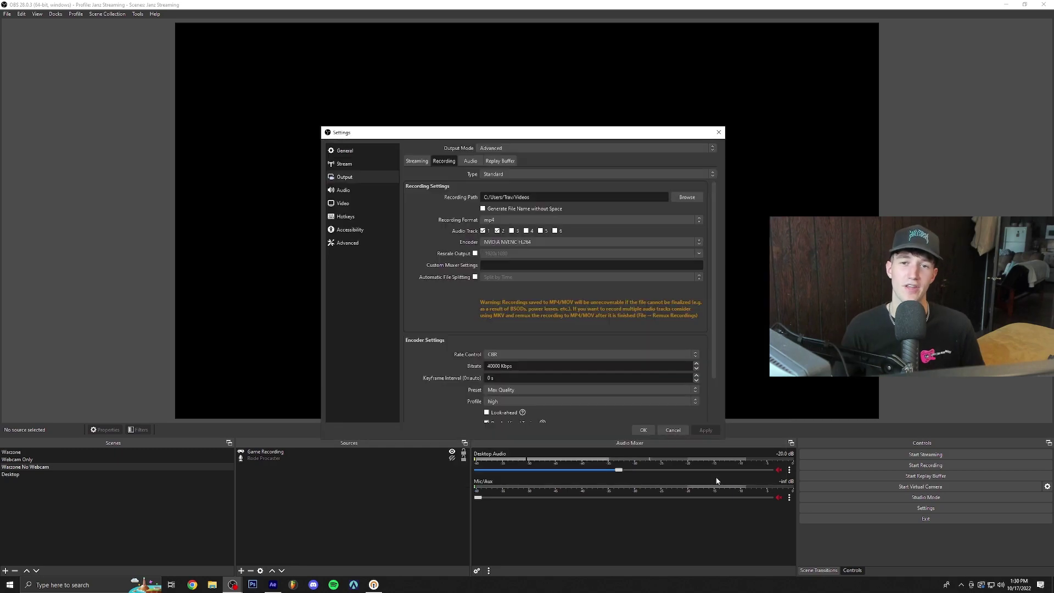
left_click(568, 242)
left_click(542, 286)
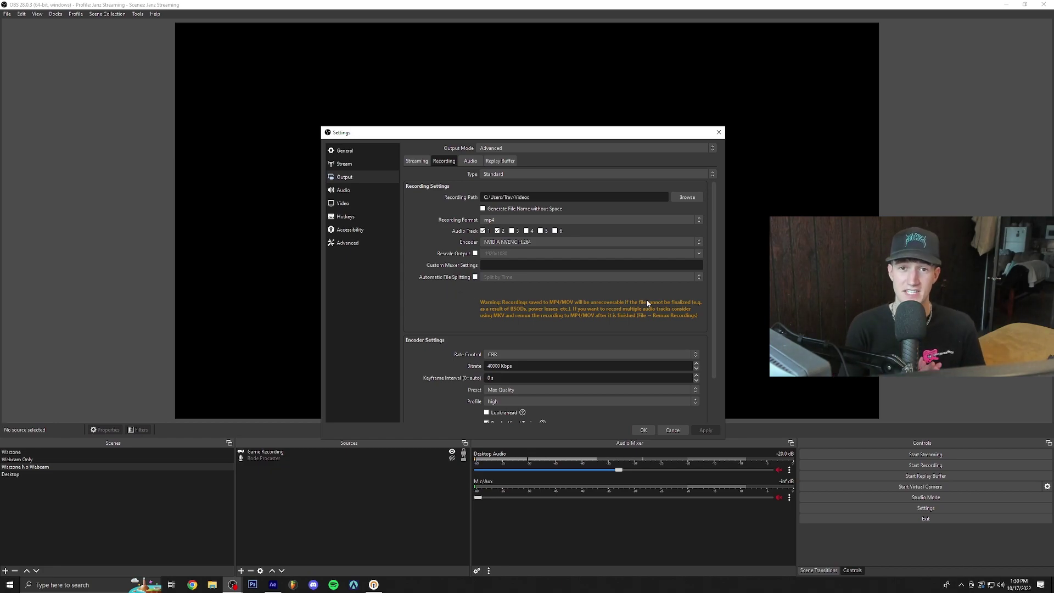
left_click_drag(713, 277, 700, 344)
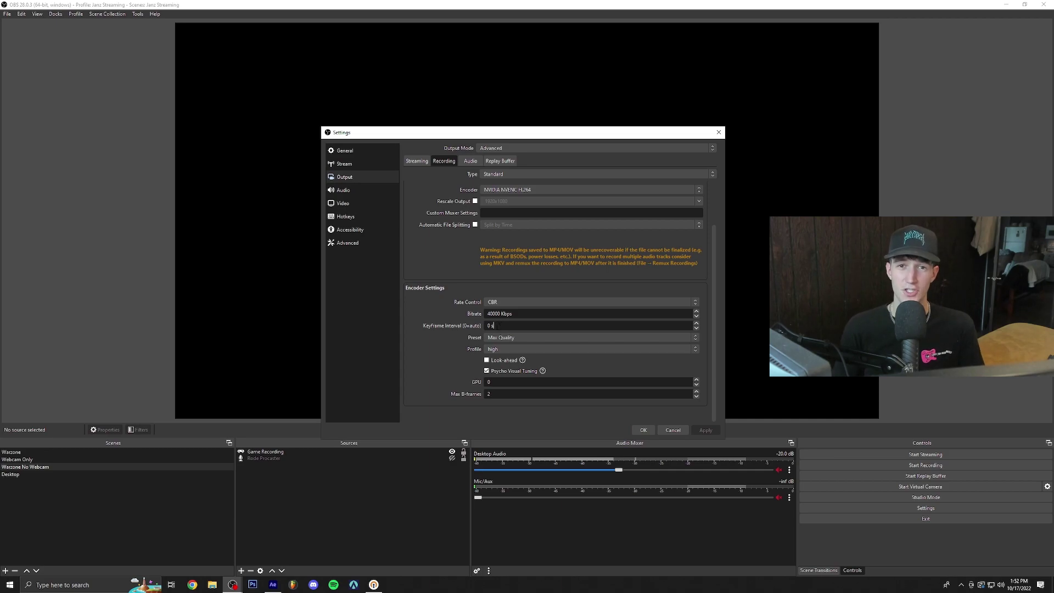
left_click(522, 338)
left_click(522, 338)
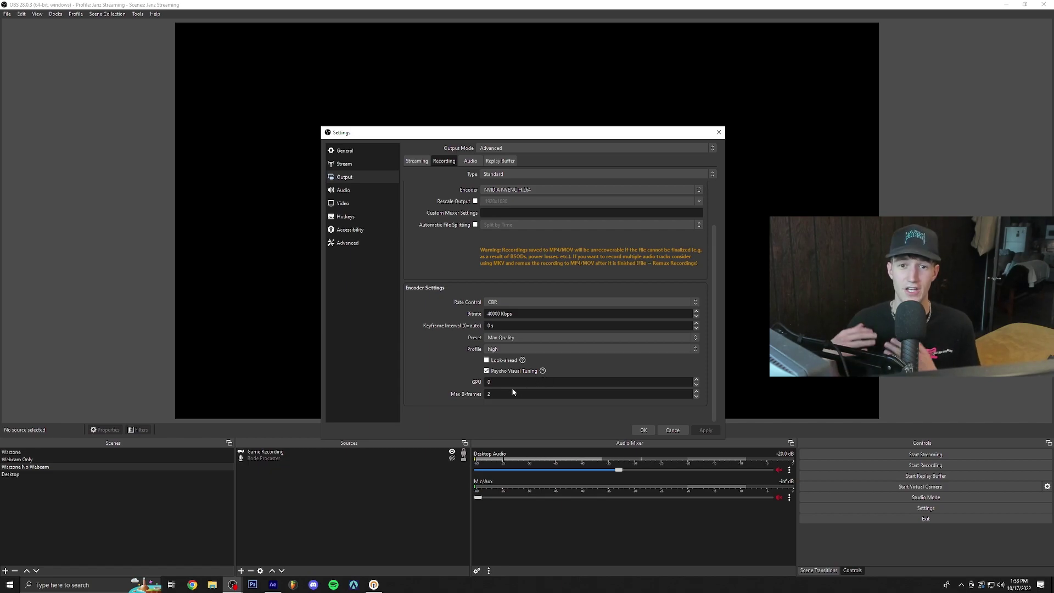
Review the output audio track bitrates, then the Replay Buffer settings.
left_click(467, 161)
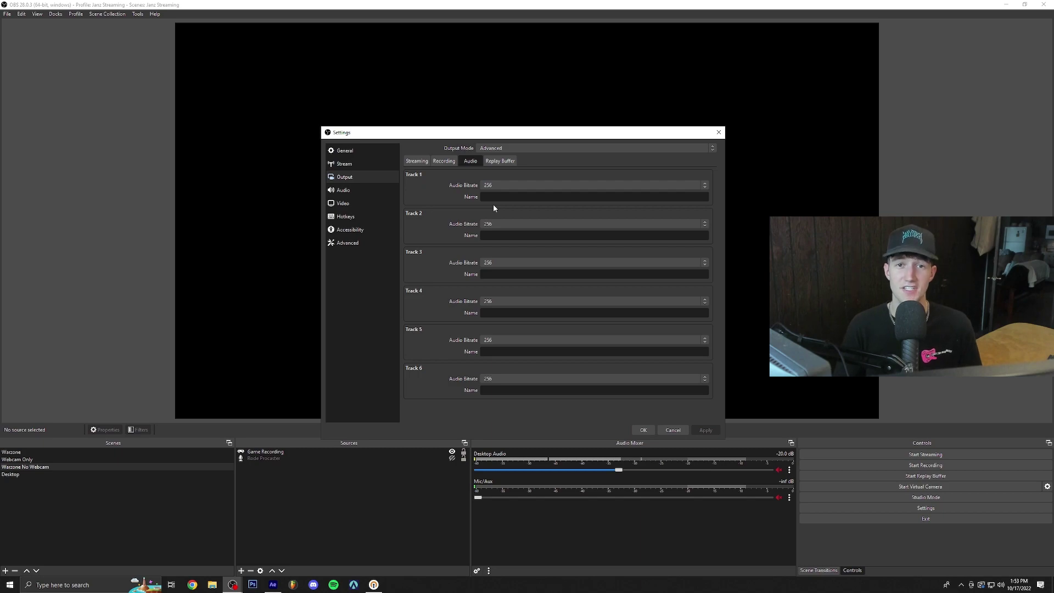
left_click(506, 162)
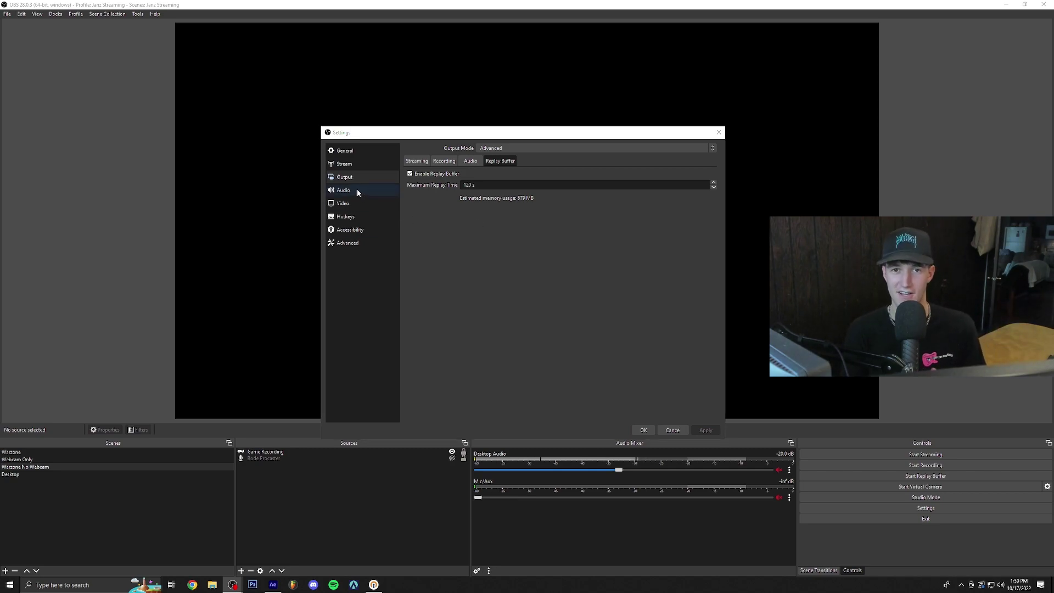
Keep audio at a 48 kHz sample rate and Stereo channels, then move to Video settings.
left_click(357, 192)
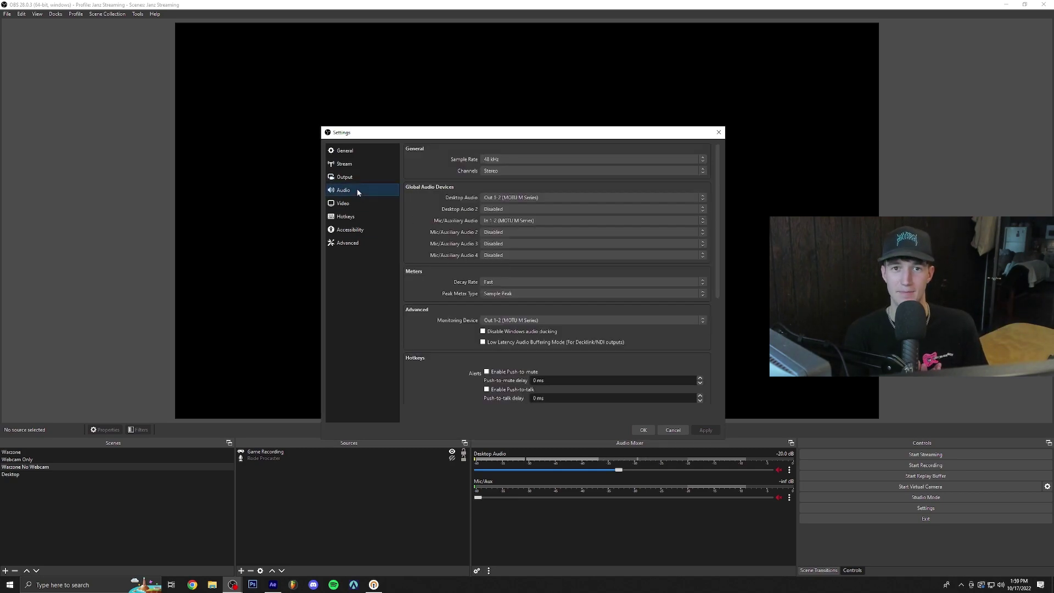
left_click(506, 159)
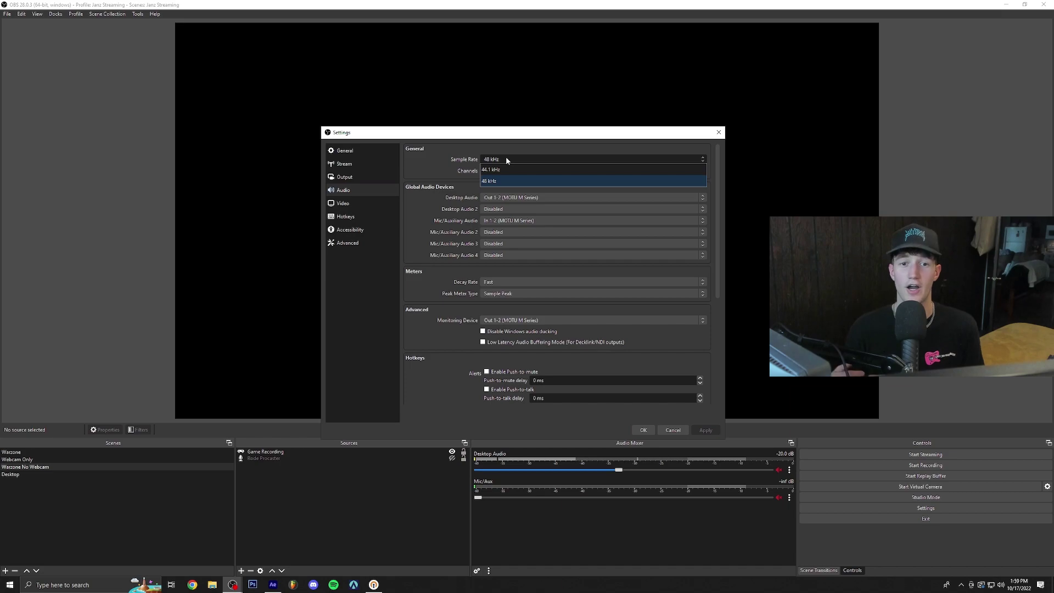
left_click(504, 182)
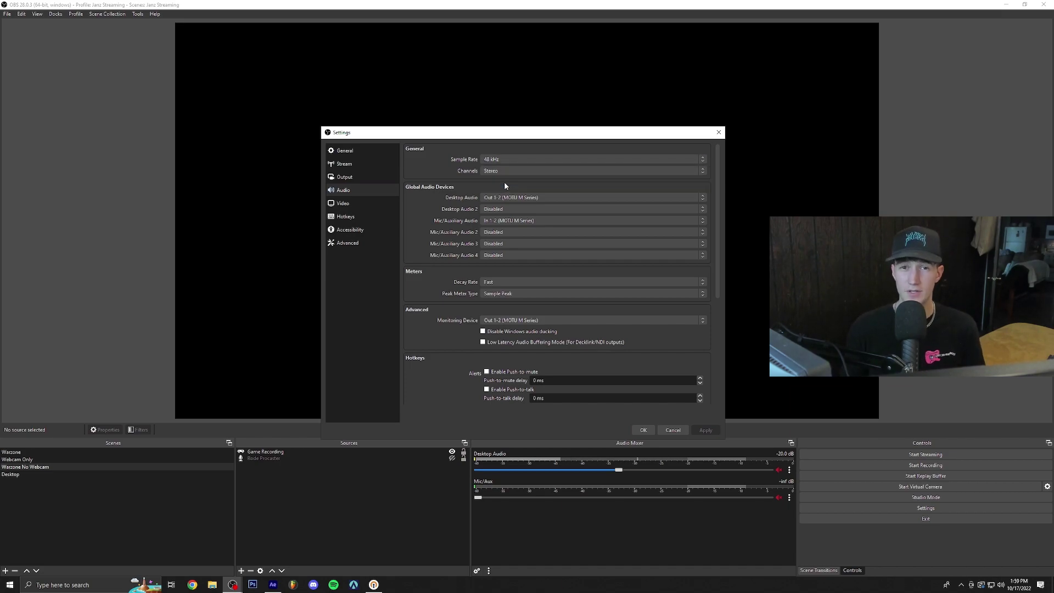
left_click(510, 172)
left_click(507, 197)
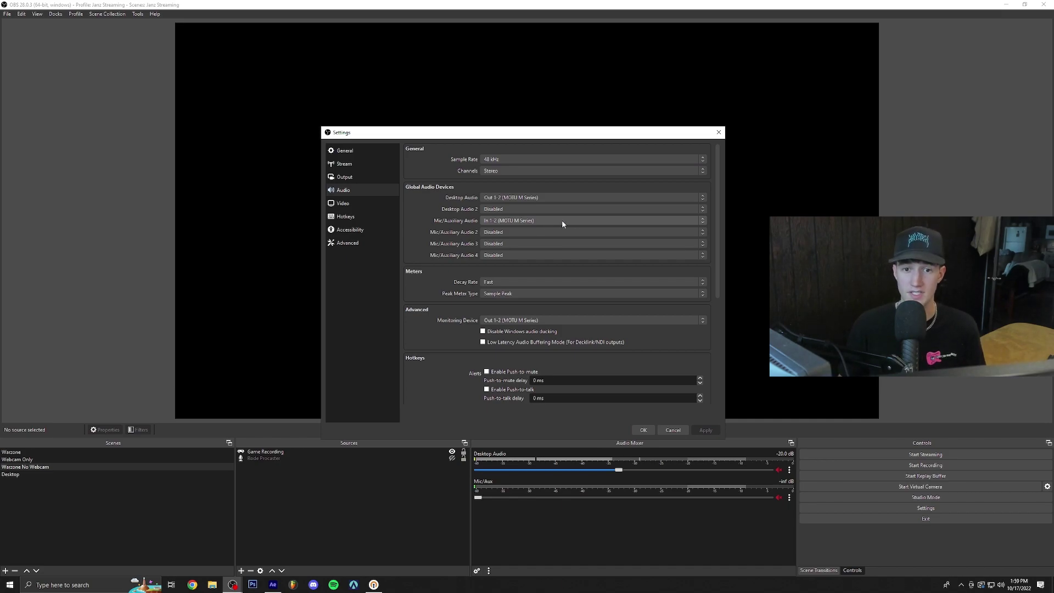
left_click_drag(717, 228, 717, 336)
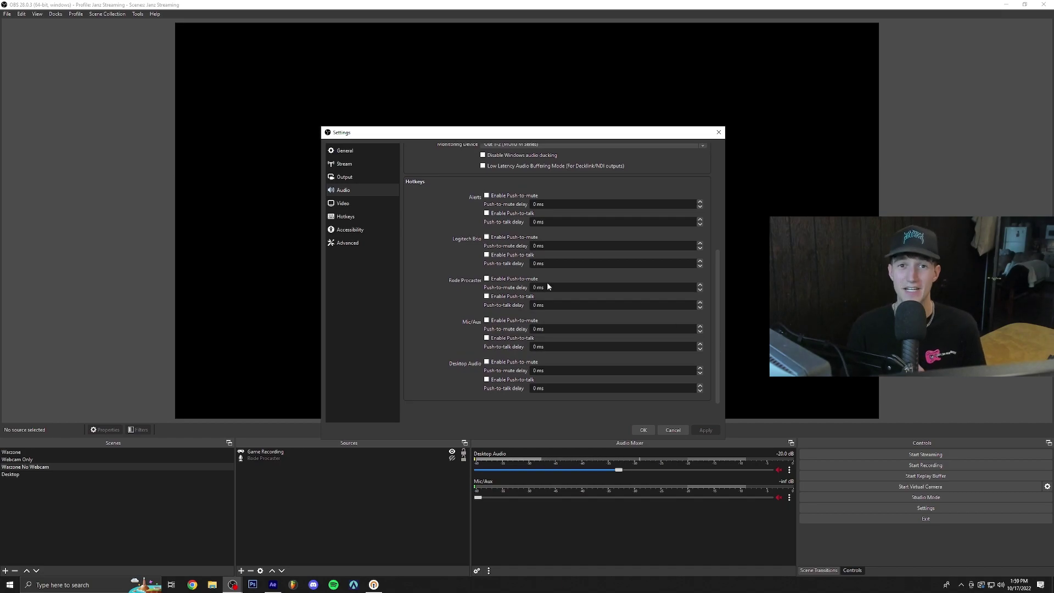
left_click(354, 207)
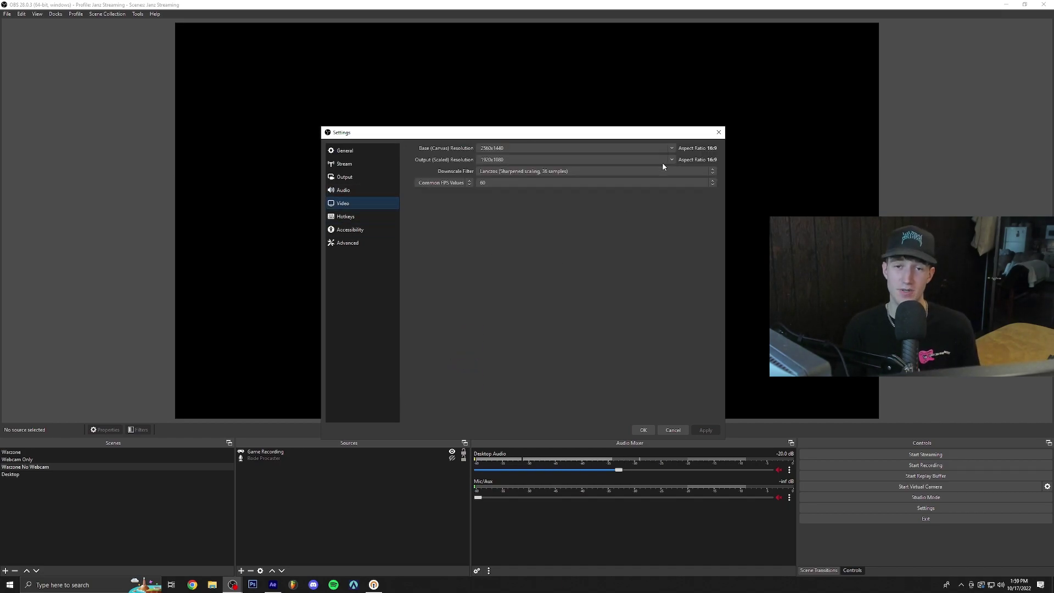
Keep the 2560x1440 base canvas and the 1920x1080 output resolution.
left_click(669, 145)
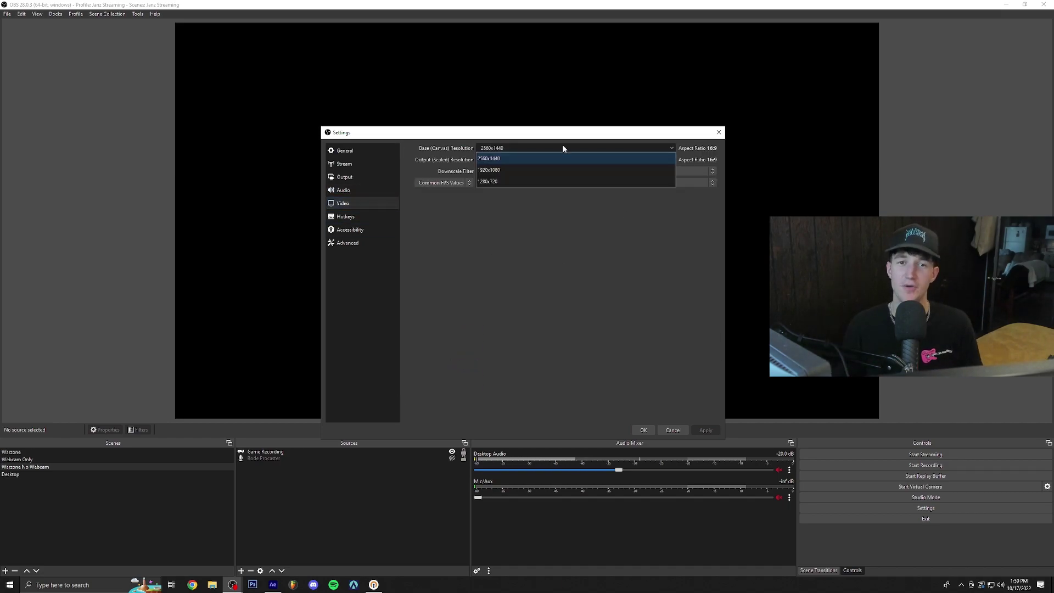
left_click(522, 157)
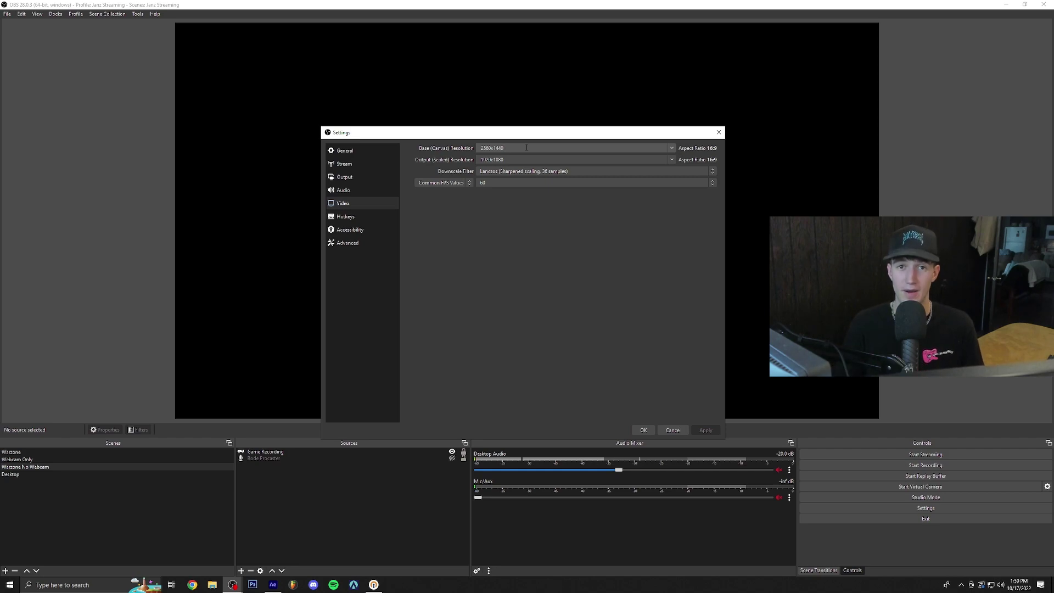
left_click(669, 160)
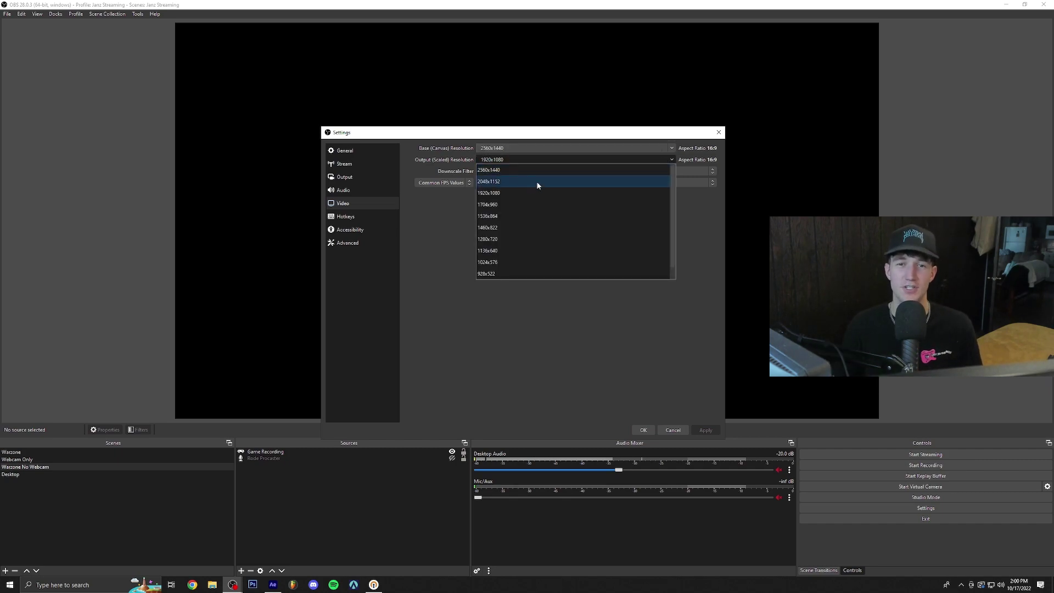
left_click(522, 192)
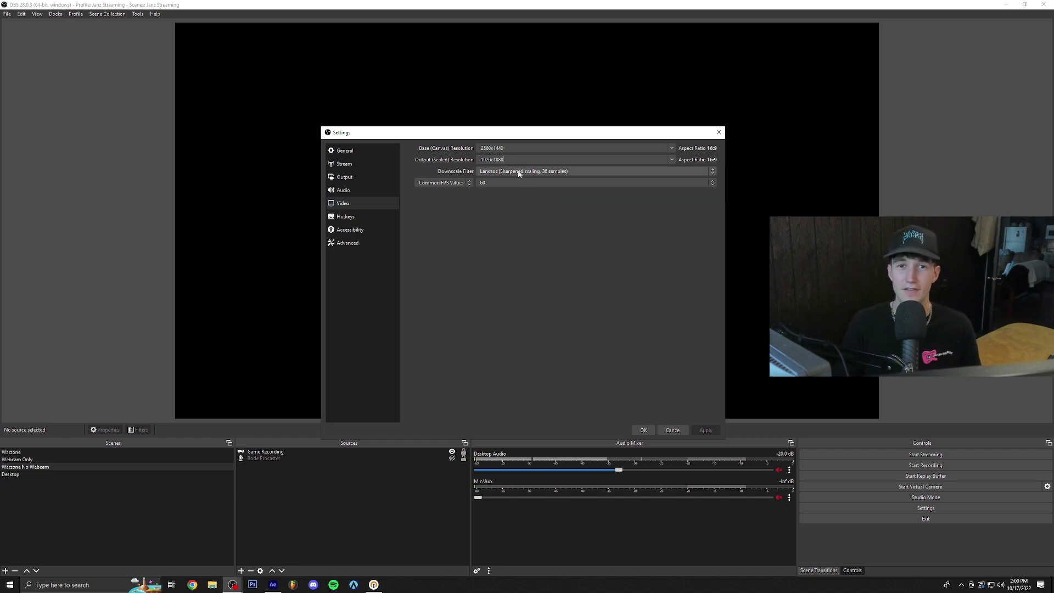
Choose the Lanczos downscale filter and a common frame rate of 60 FPS.
left_click(519, 171)
left_click(533, 216)
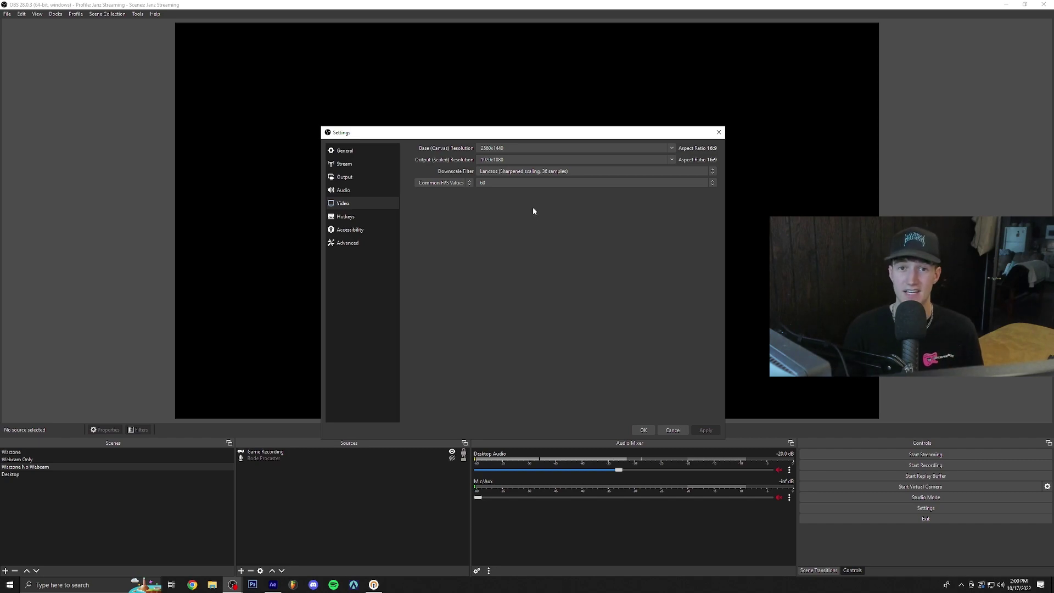
left_click(521, 182)
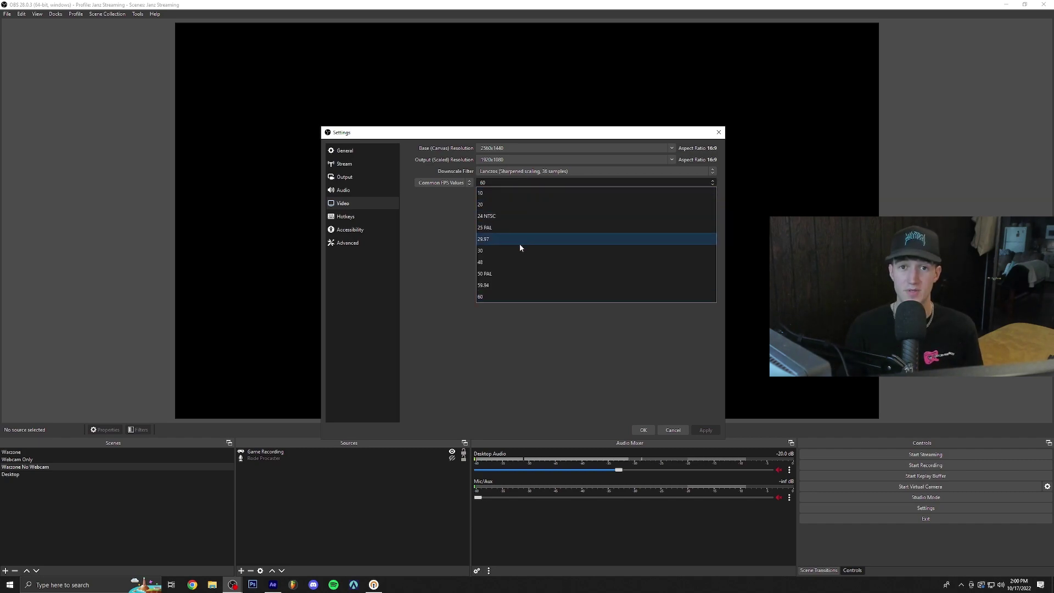
left_click(508, 297)
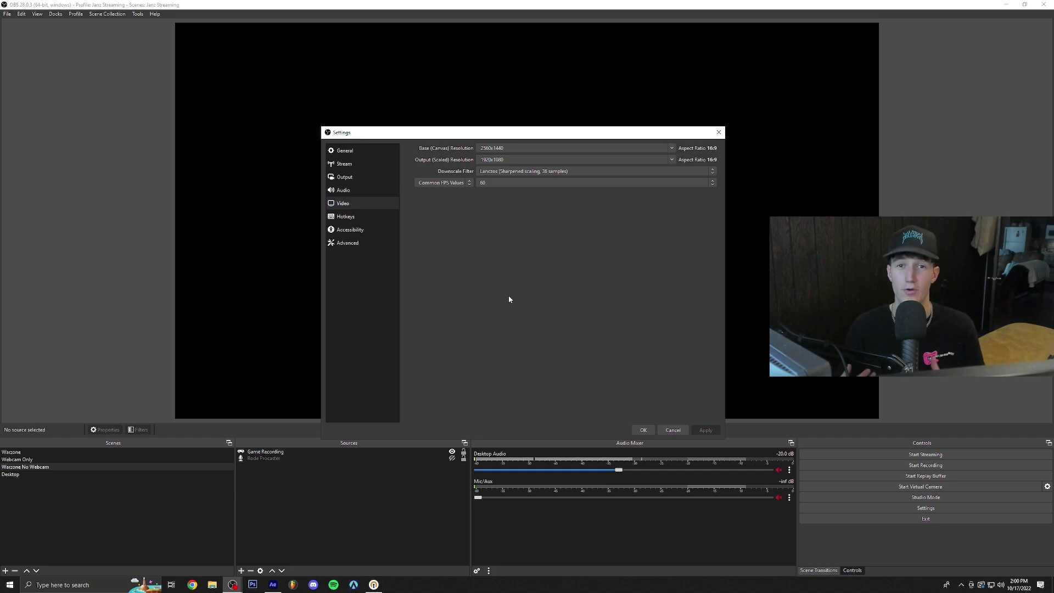
Review the hotkeys down to Replay Buffer's Save Replay bound to Down, then view Accessibility colours.
left_click(346, 216)
scroll(712, 203, "down", 1)
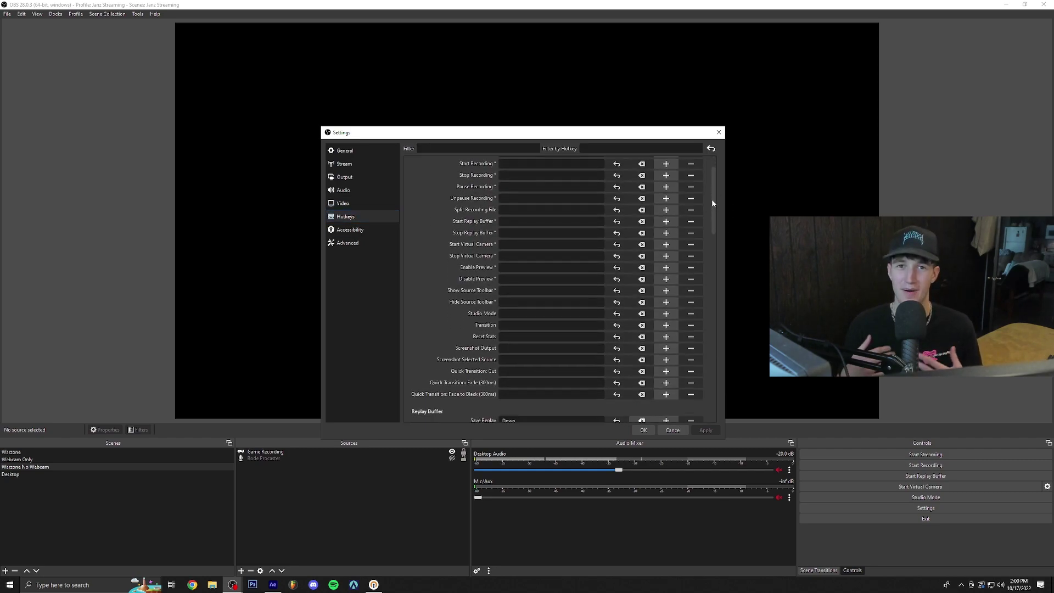
scroll(712, 203, "down", 5)
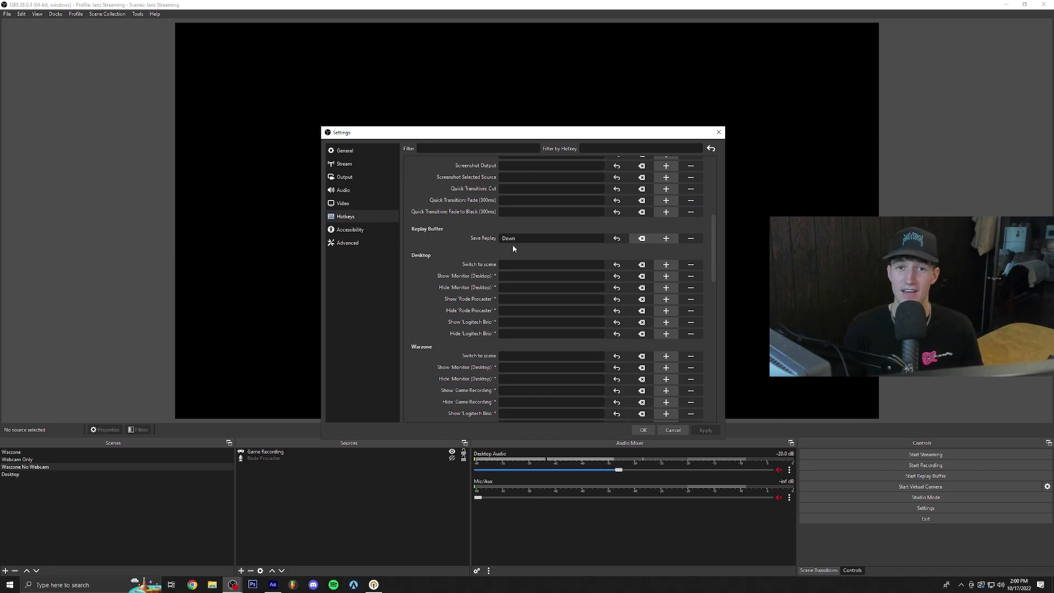
left_click(363, 234)
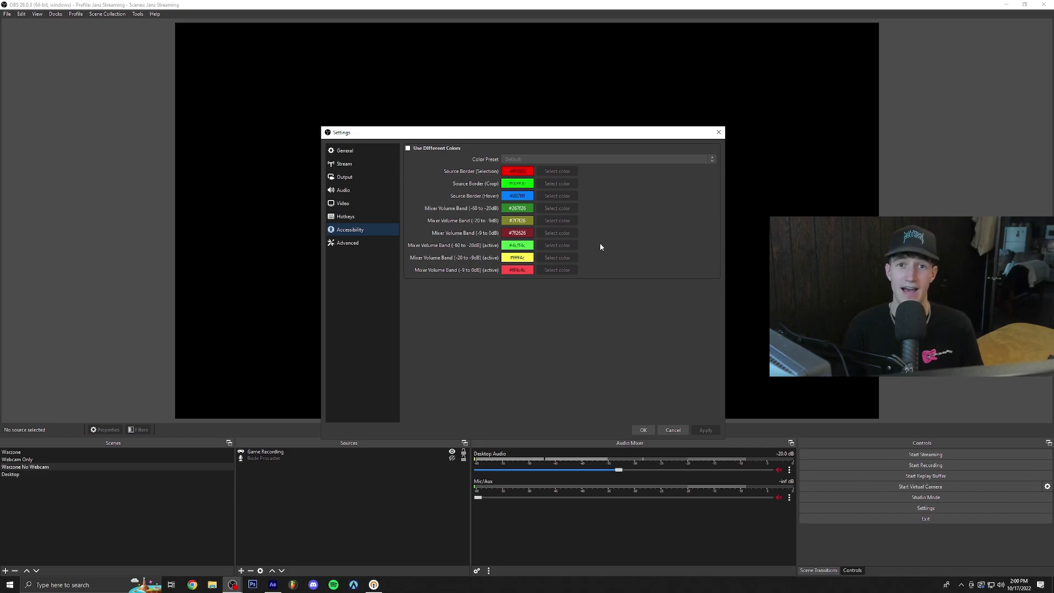
Enable a 1 s stream delay in Advanced, with auto-reconnect at 1 s retry delay and 25 retries.
left_click(373, 243)
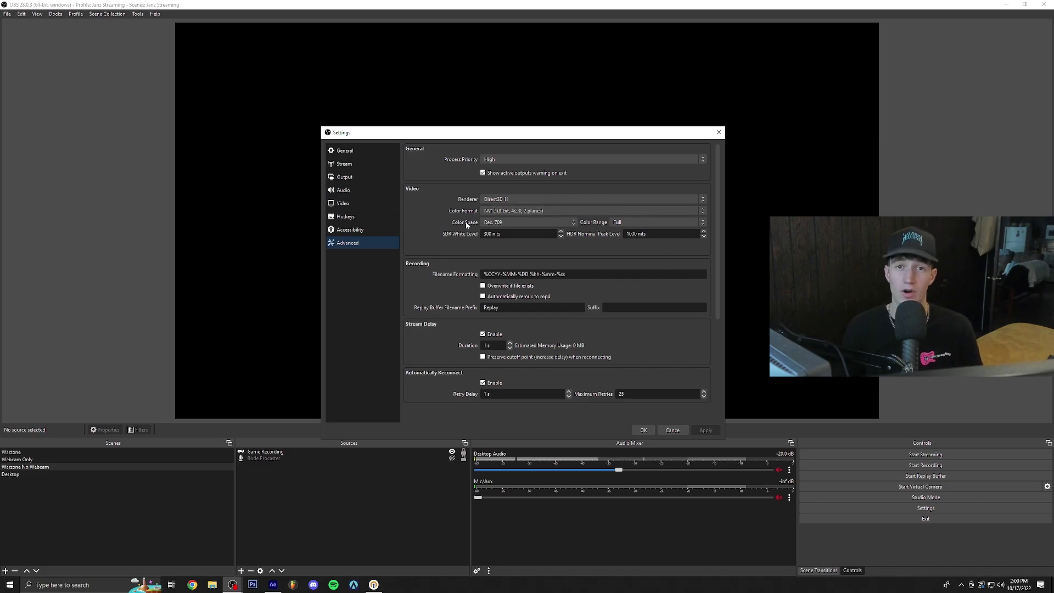
left_click_drag(720, 252, 716, 314)
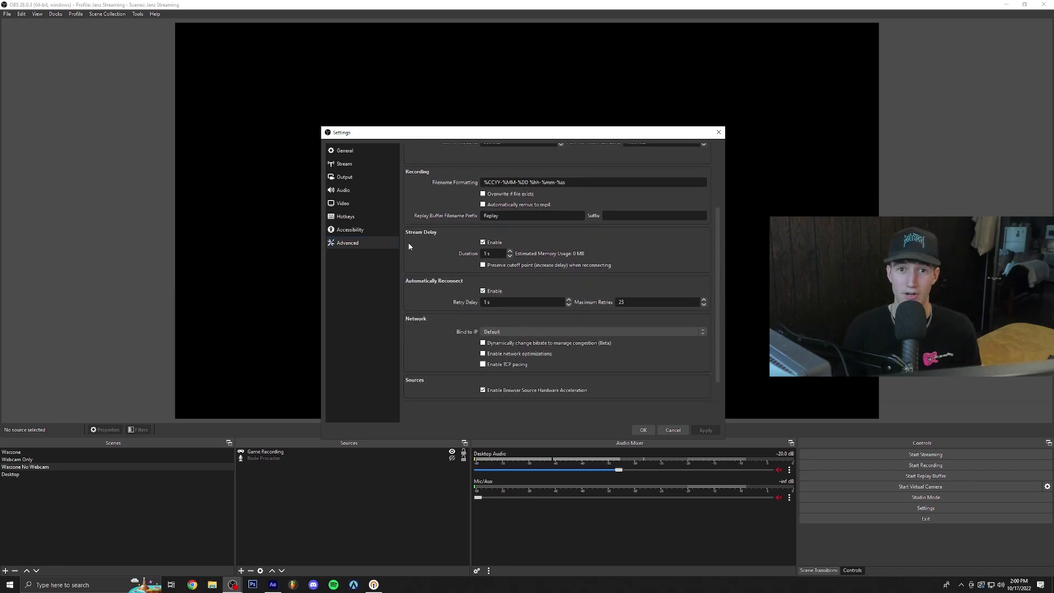
left_click(483, 243)
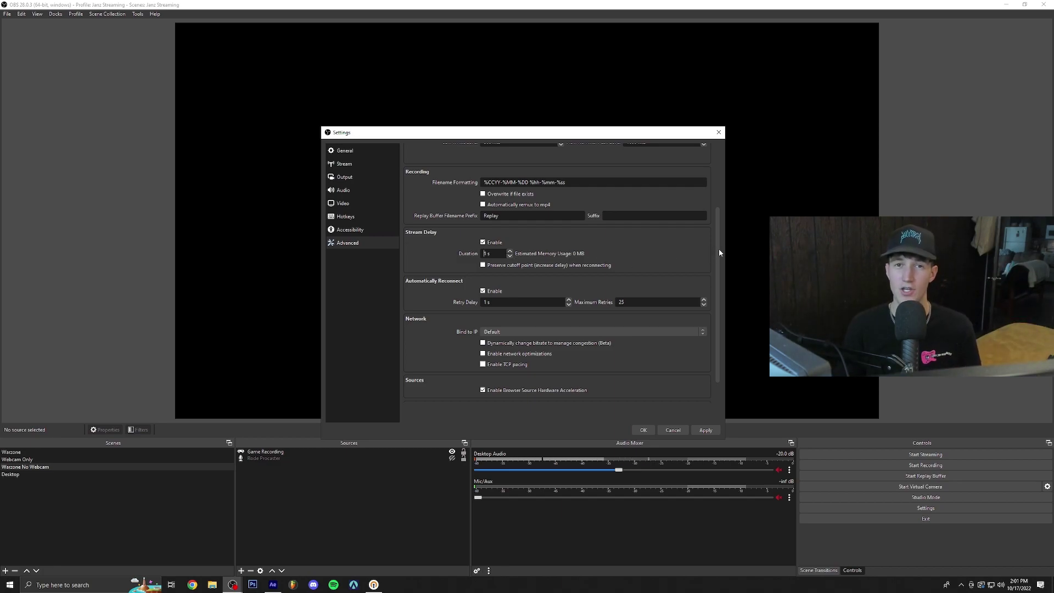
left_click_drag(719, 250, 720, 267)
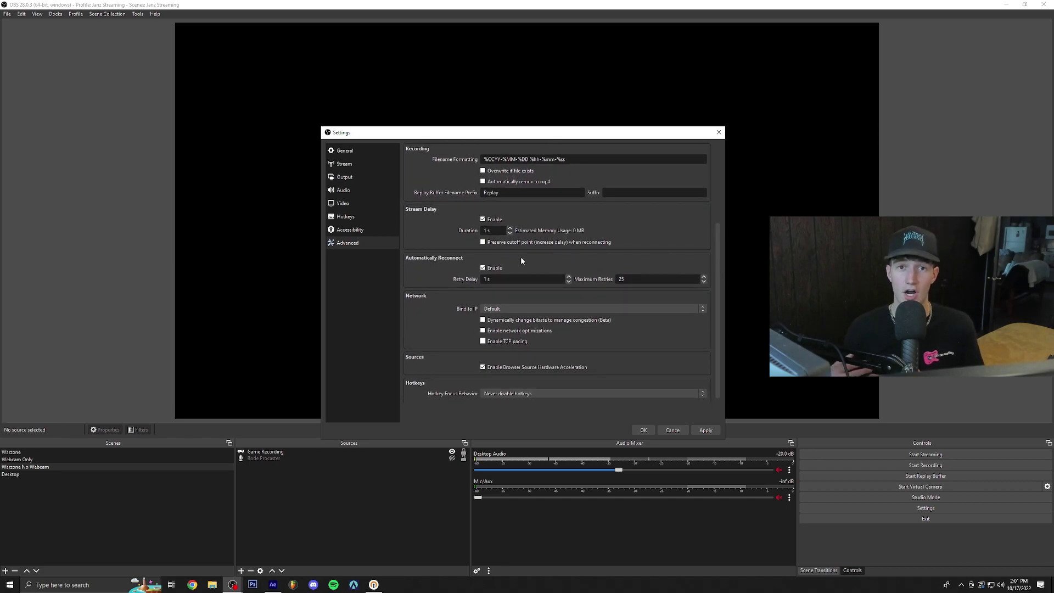